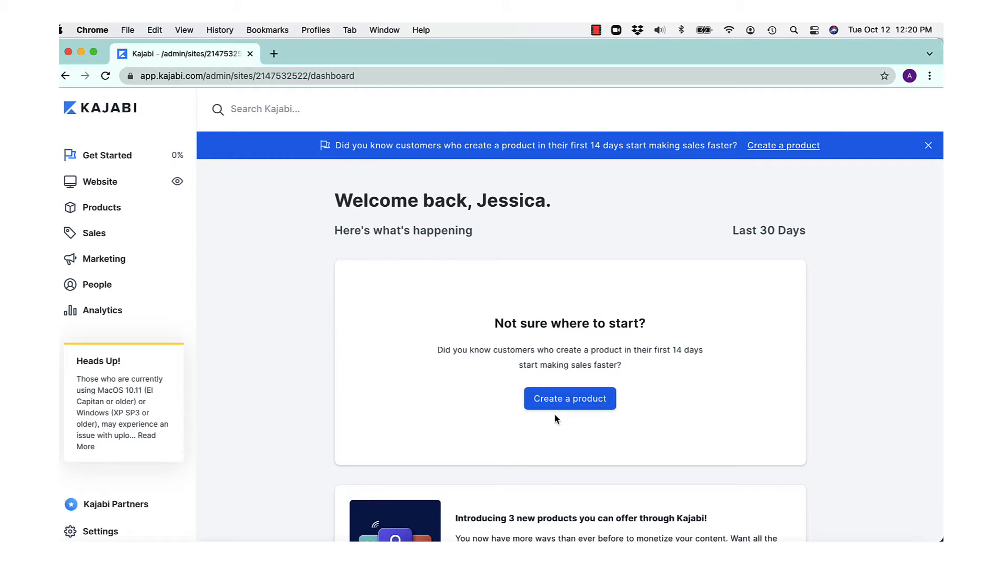
# Start creating a new product from the Online Course blueprint.
pyautogui.scroll(-5, 562, 421)
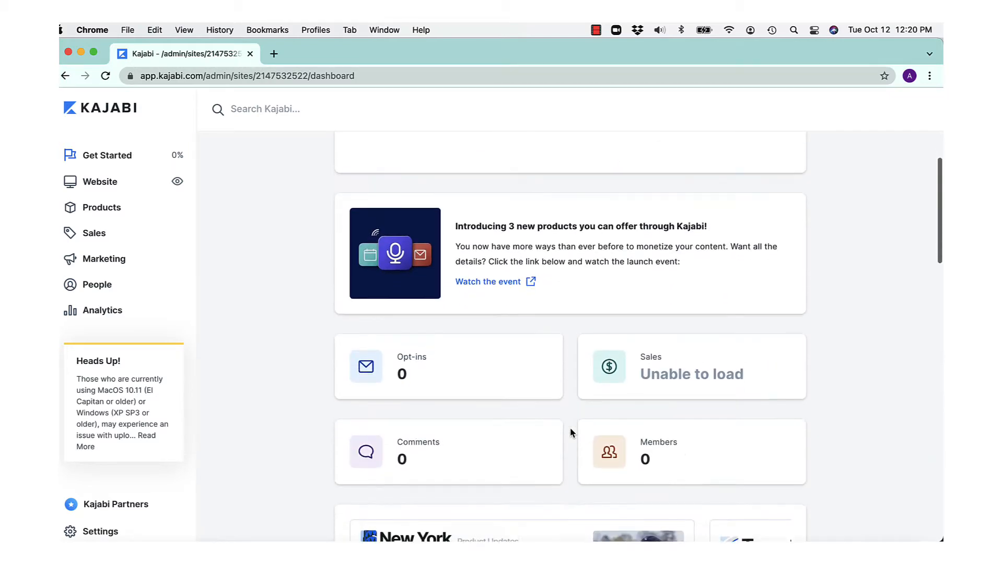
pyautogui.scroll(-5, 571, 433)
pyautogui.scroll(10, 571, 430)
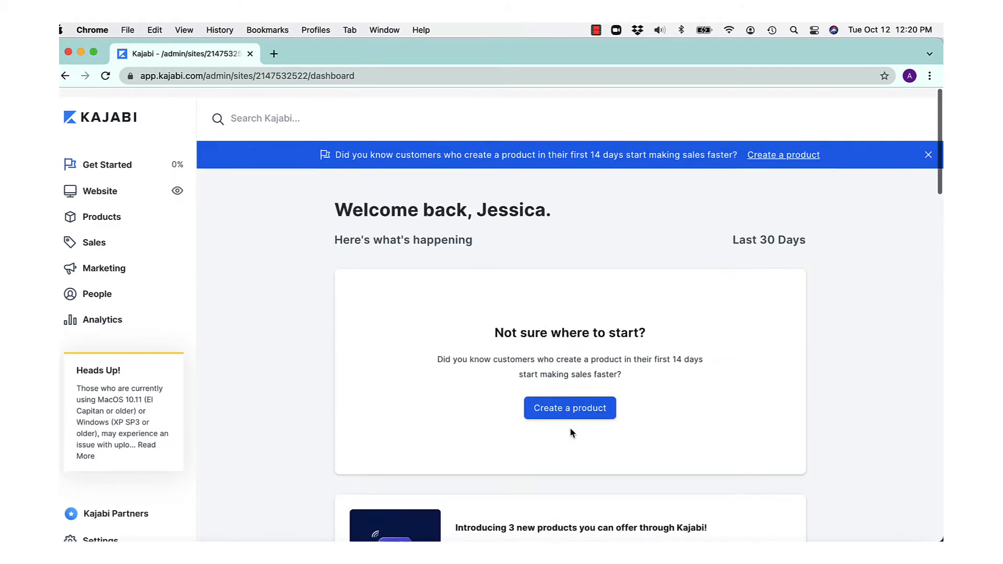
pyautogui.click(571, 400)
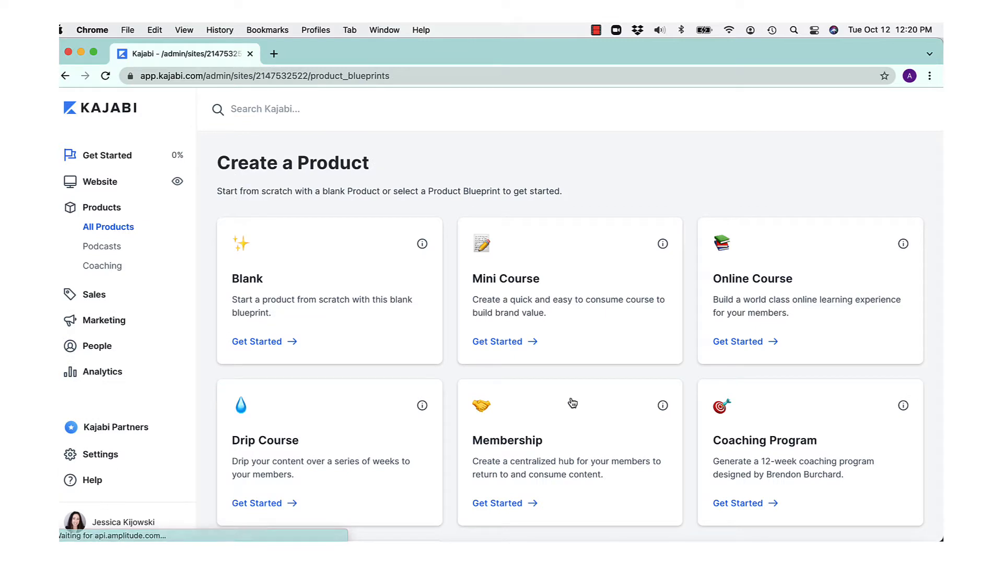
pyautogui.scroll(-3, 573, 402)
pyautogui.scroll(-3, 573, 402)
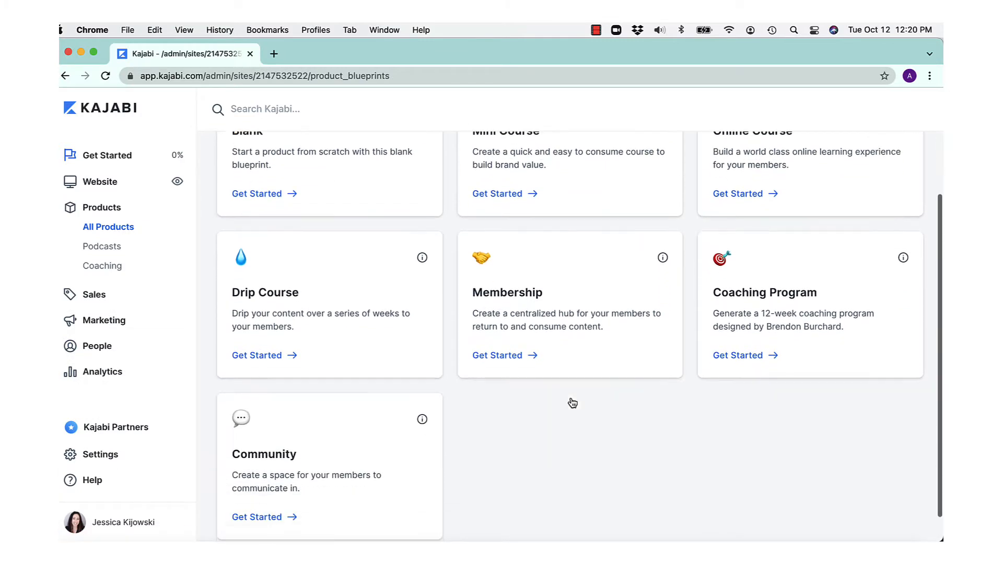
pyautogui.scroll(5, 574, 366)
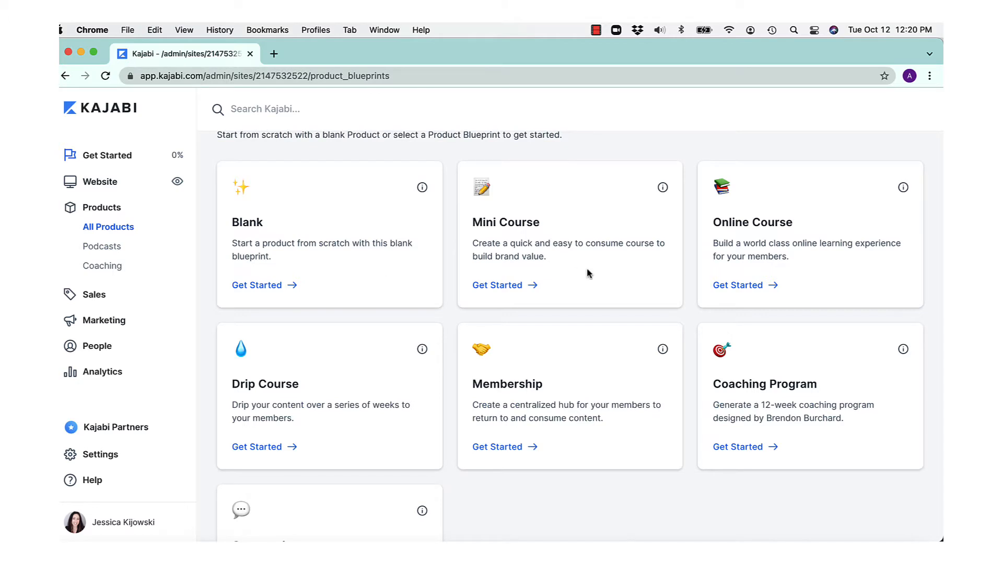
pyautogui.scroll(2, 587, 273)
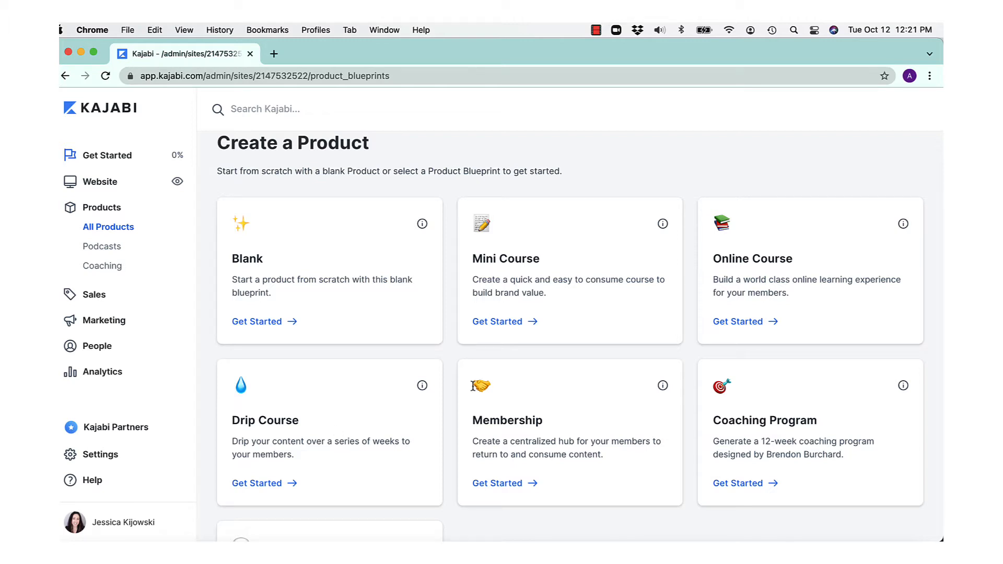
pyautogui.click(746, 322)
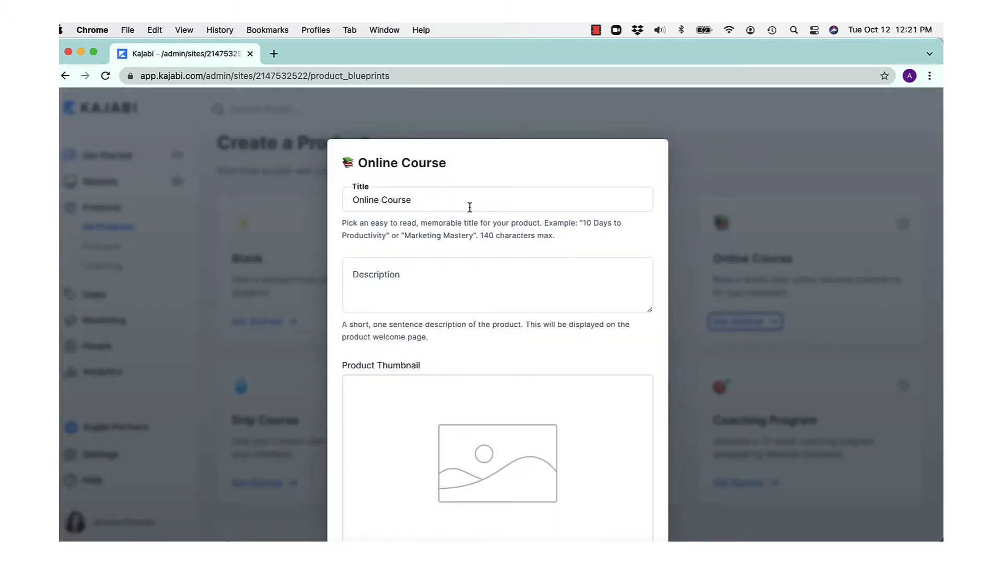
# Change the product title to "Test Online Course".
pyautogui.click(469, 207)
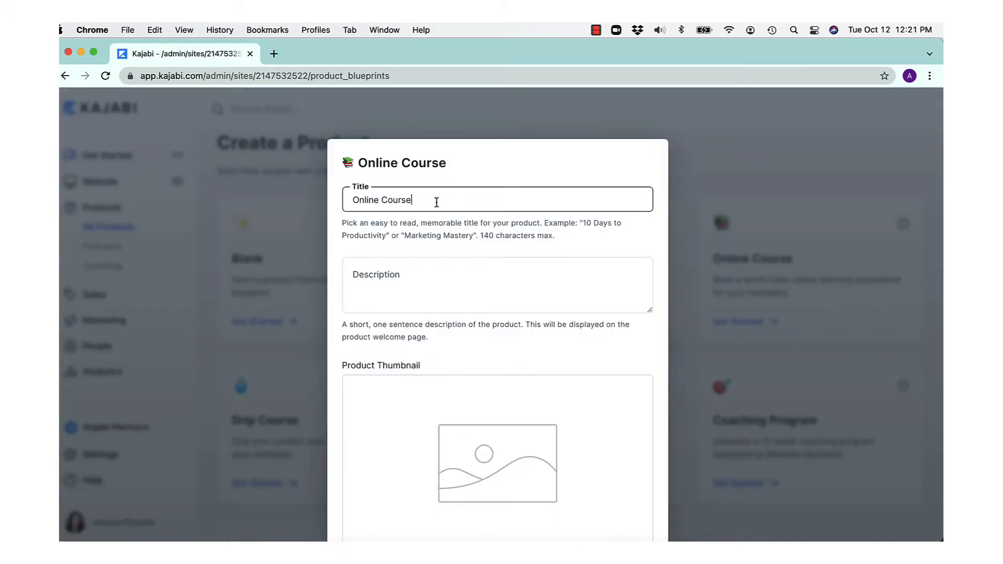
pyautogui.click(353, 203)
pyautogui.write('Test')
# Enter the description "Demo of how to use products" and submit the new course without a thumbnail.
pyautogui.click(413, 276)
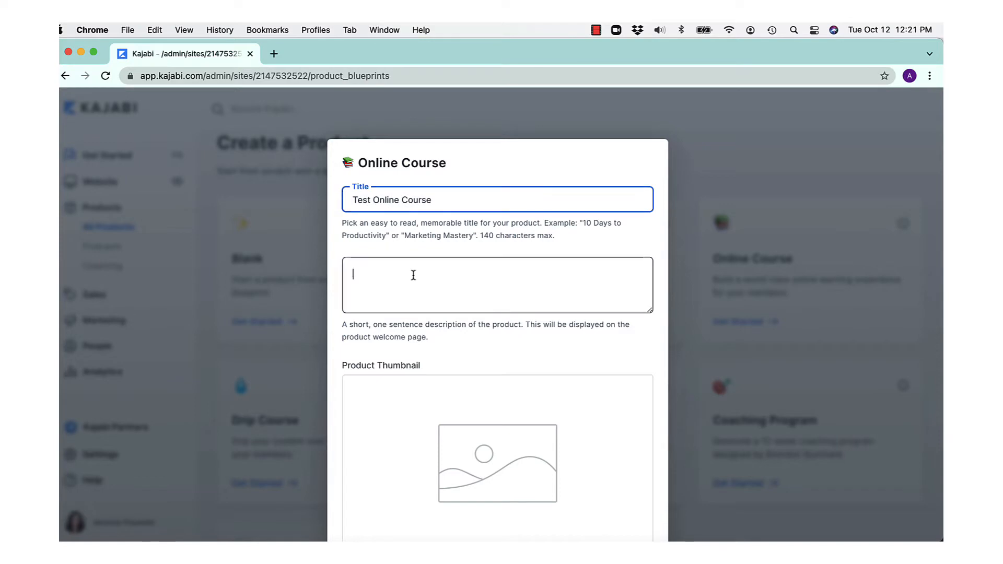
pyautogui.write('Demo of ')
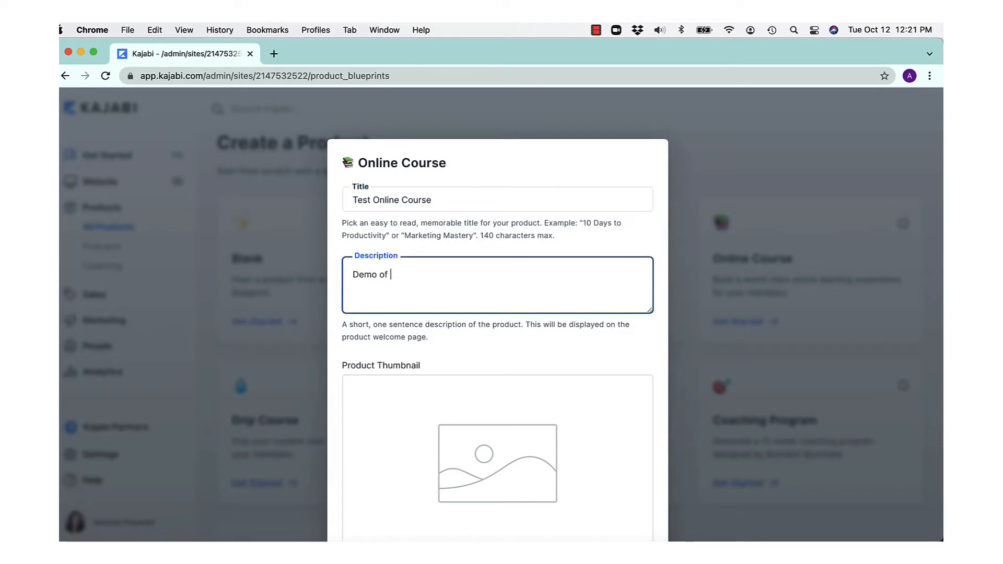
pyautogui.write('how to use produc')
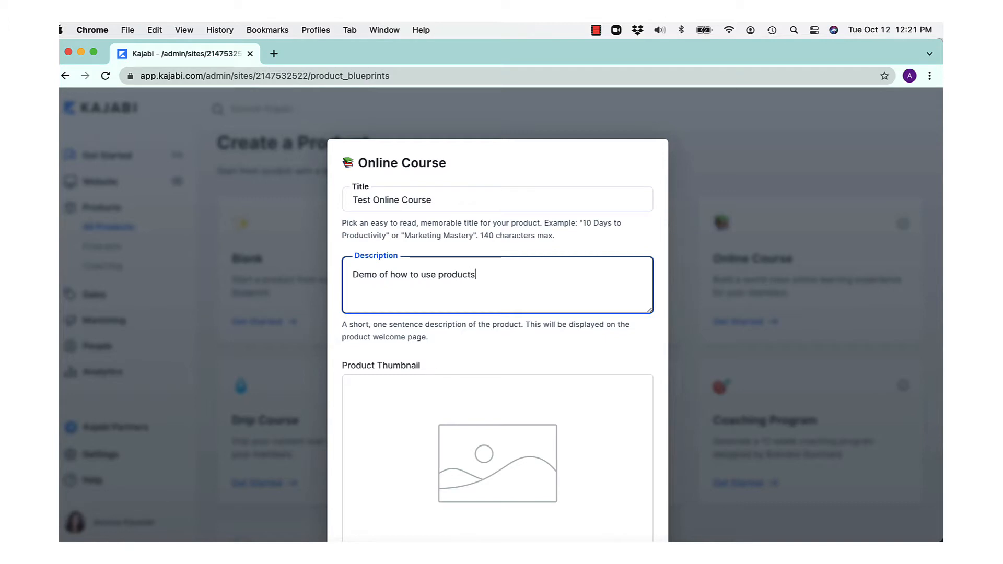
pyautogui.write('ts')
pyautogui.press('Return')
pyautogui.scroll(-3, 529, 365)
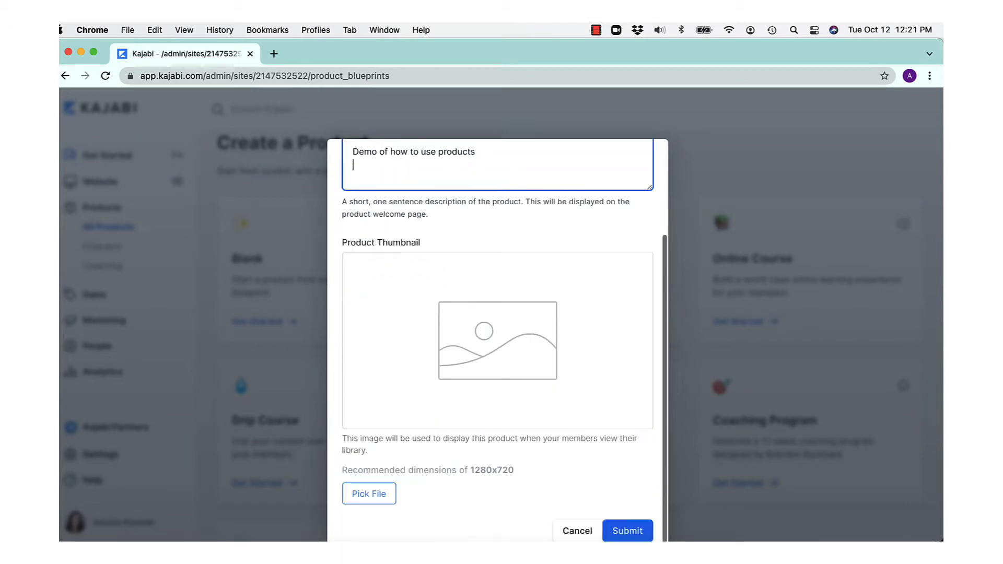
pyautogui.click(628, 520)
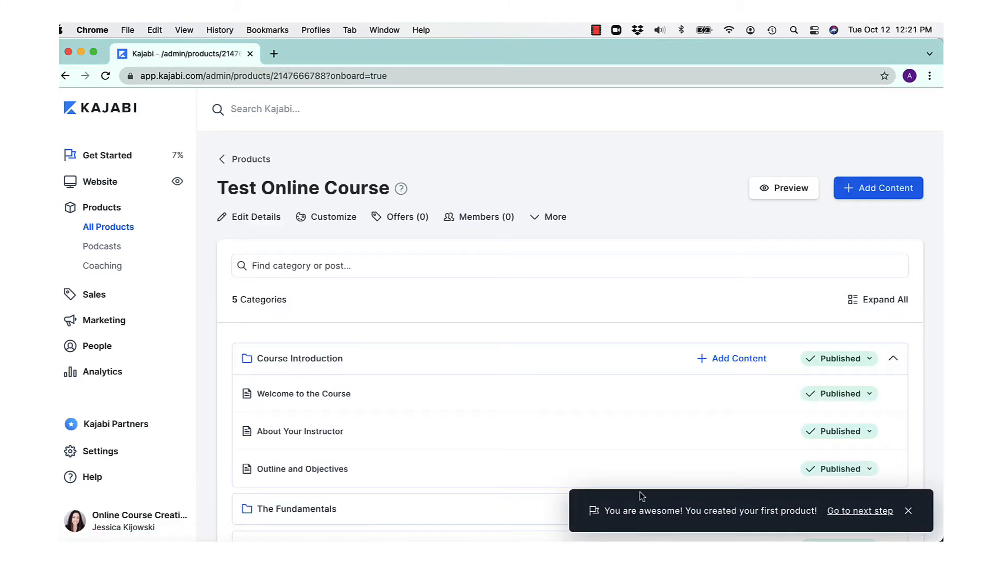
# Go to the theme customization of Test Online Course and open the selection of available themes.
pyautogui.scroll(-5, 642, 495)
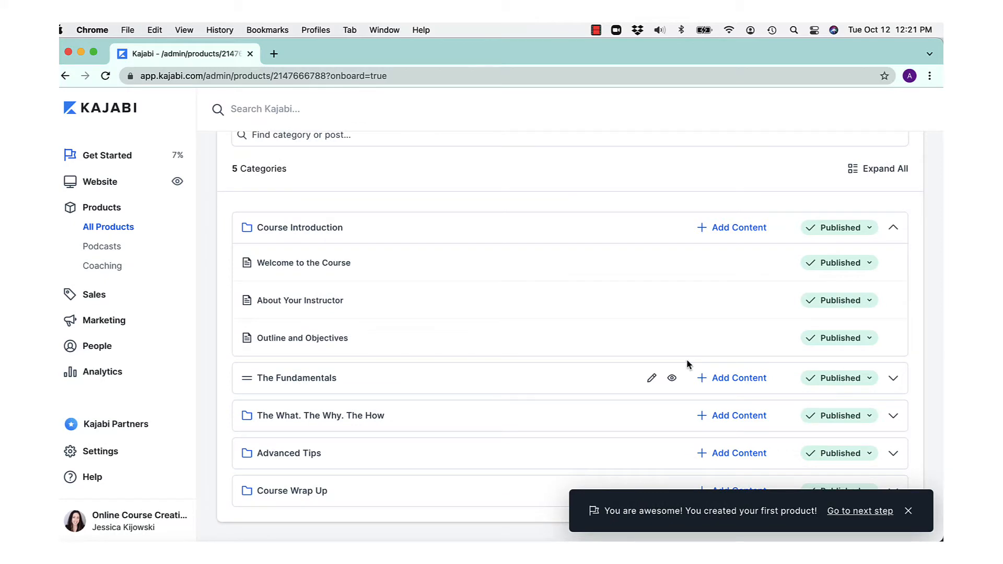
pyautogui.scroll(5, 687, 360)
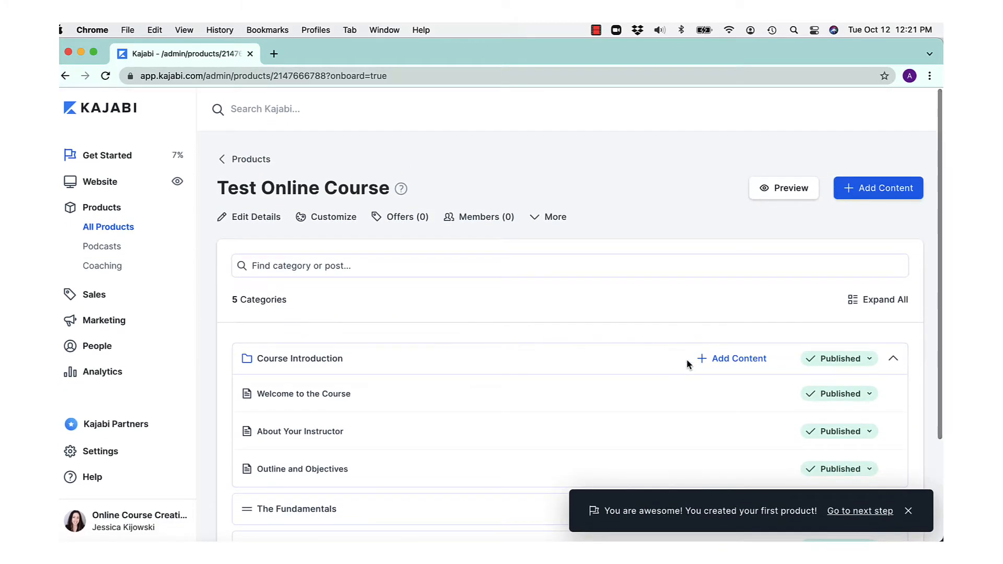
pyautogui.scroll(-4, 687, 359)
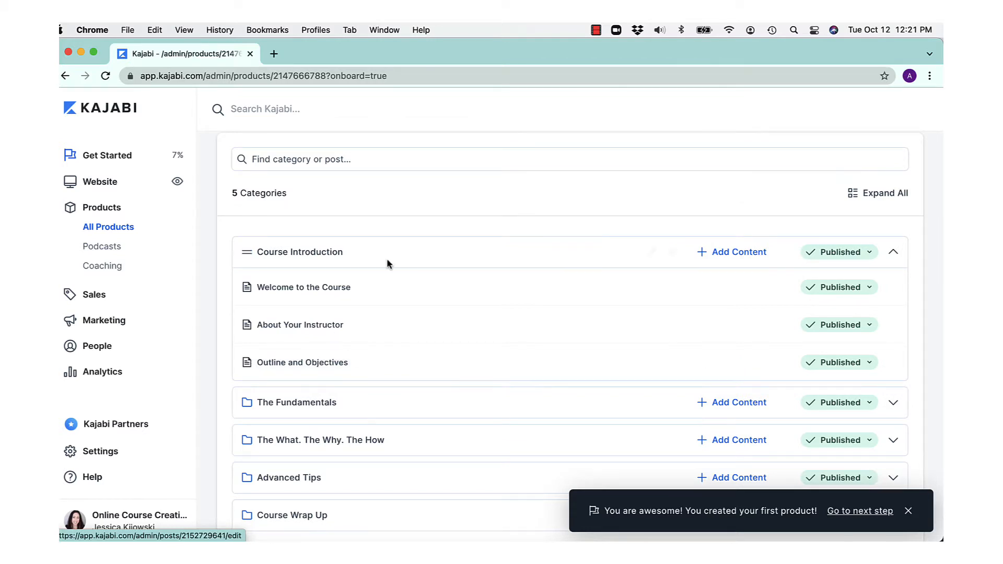
pyautogui.scroll(3, 387, 258)
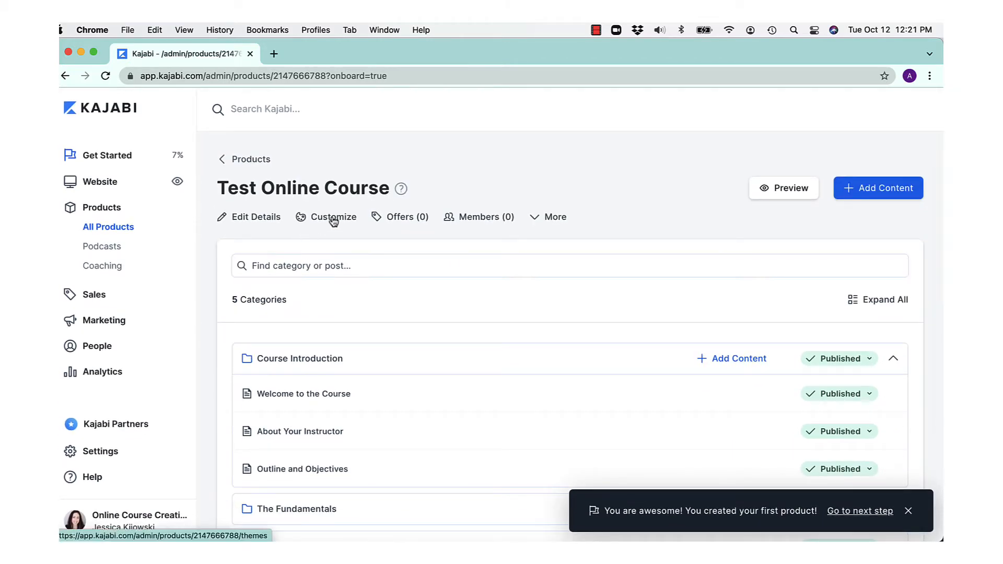
pyautogui.click(333, 218)
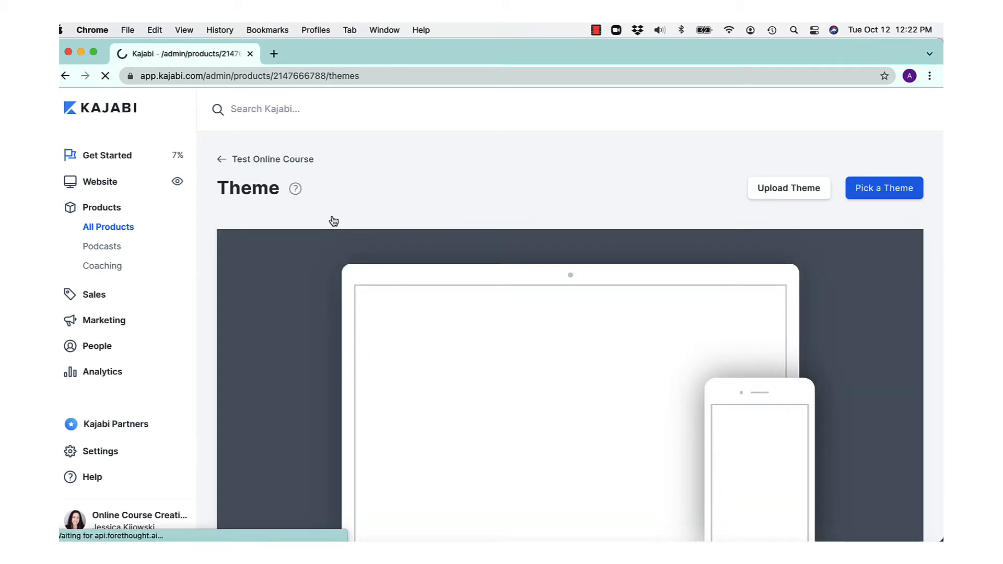
pyautogui.scroll(-3, 410, 500)
pyautogui.scroll(3, 409, 505)
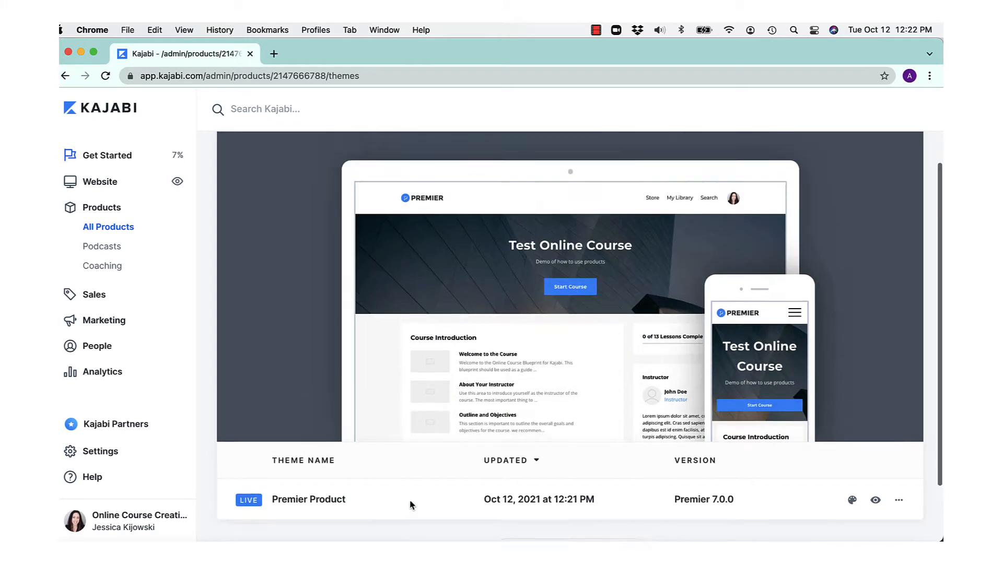
pyautogui.scroll(2, 410, 501)
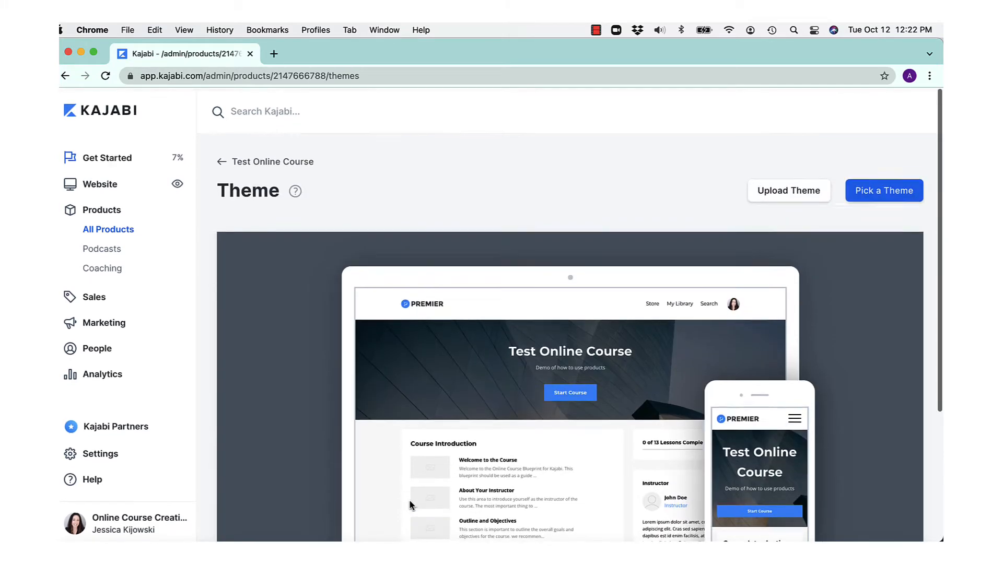
pyautogui.click(881, 189)
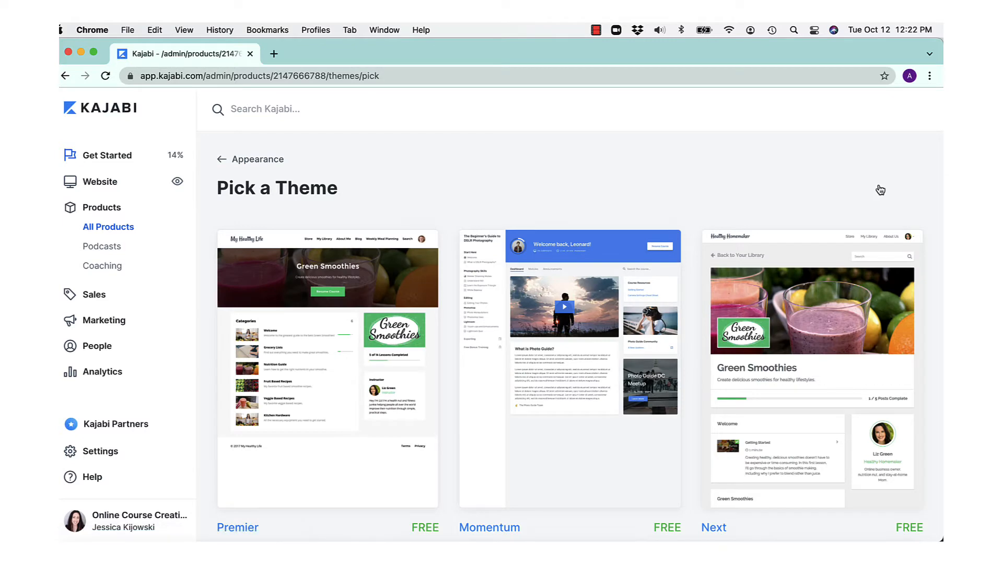
# Browse the available product themes and open the details of the free Premier theme.
pyautogui.scroll(-3, 810, 385)
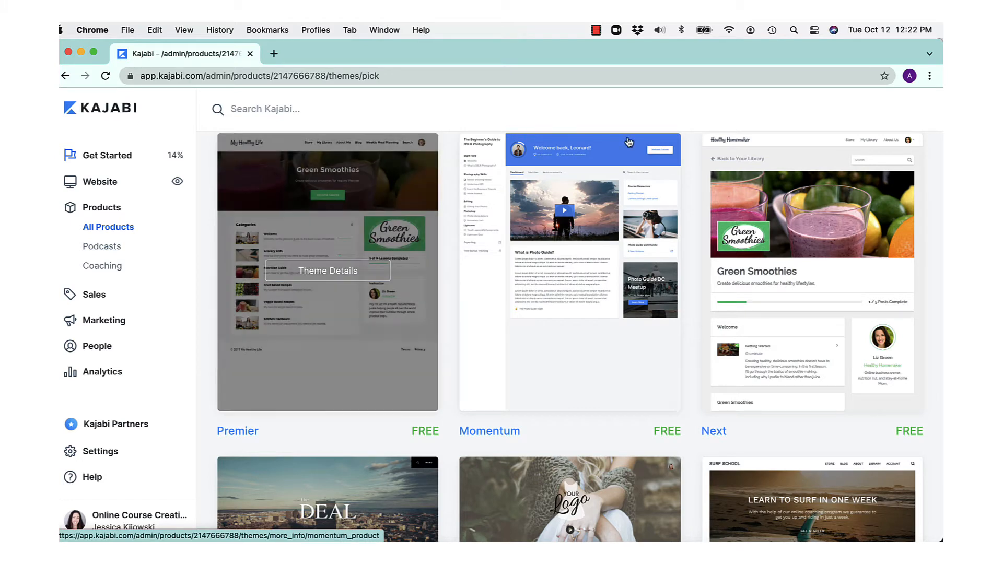
pyautogui.scroll(-4, 621, 358)
pyautogui.scroll(-8, 620, 359)
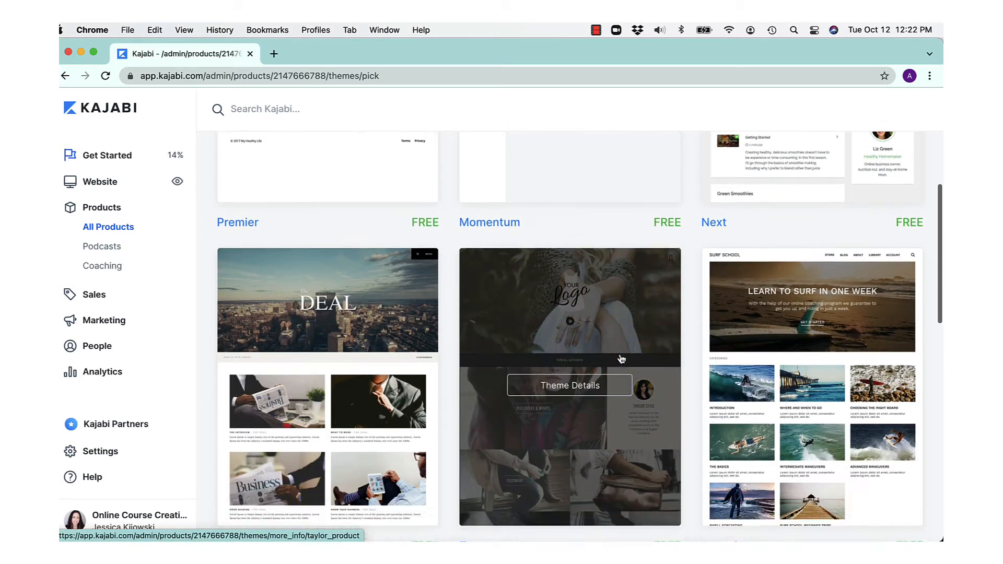
pyautogui.scroll(10, 620, 358)
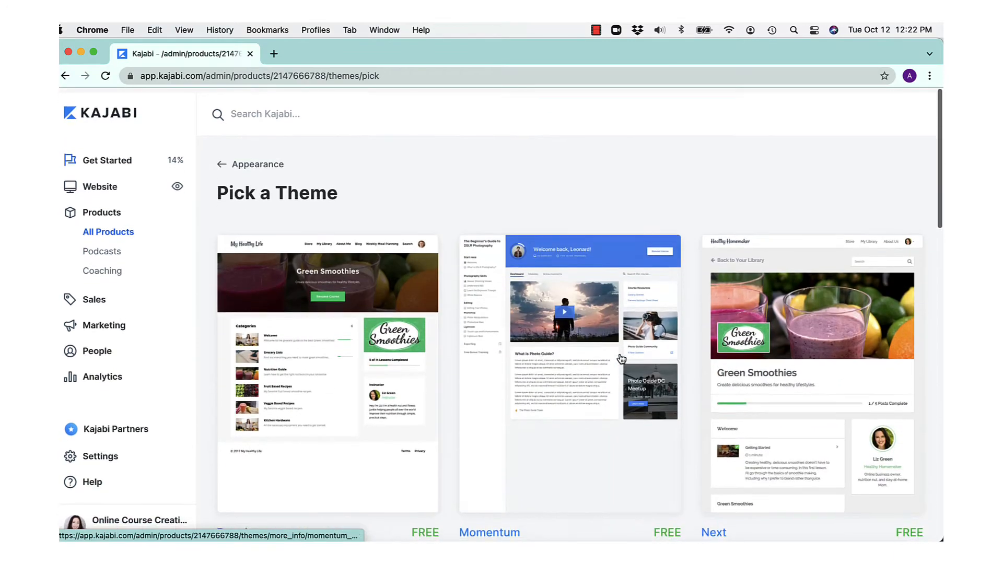
pyautogui.scroll(-4, 621, 359)
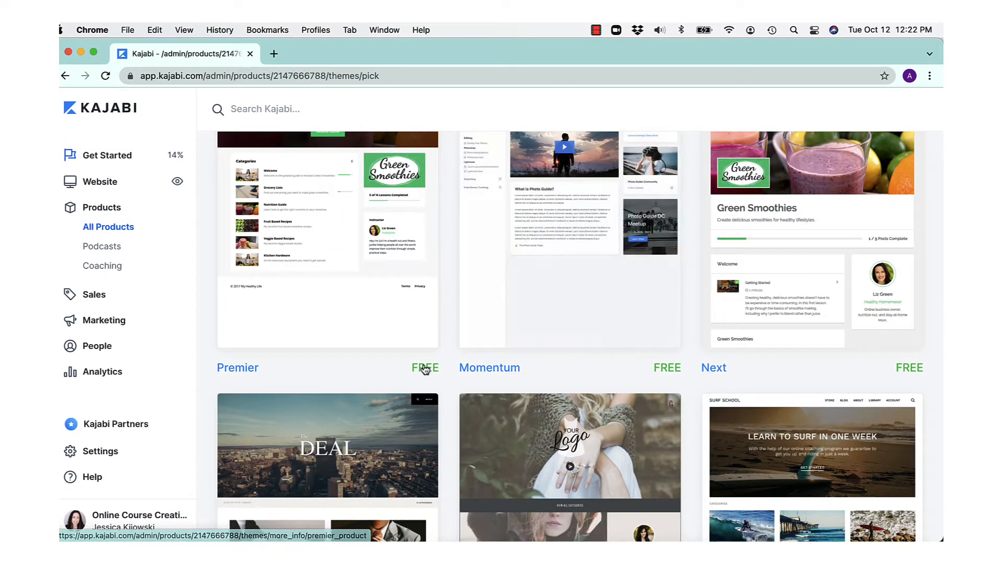
pyautogui.click(425, 369)
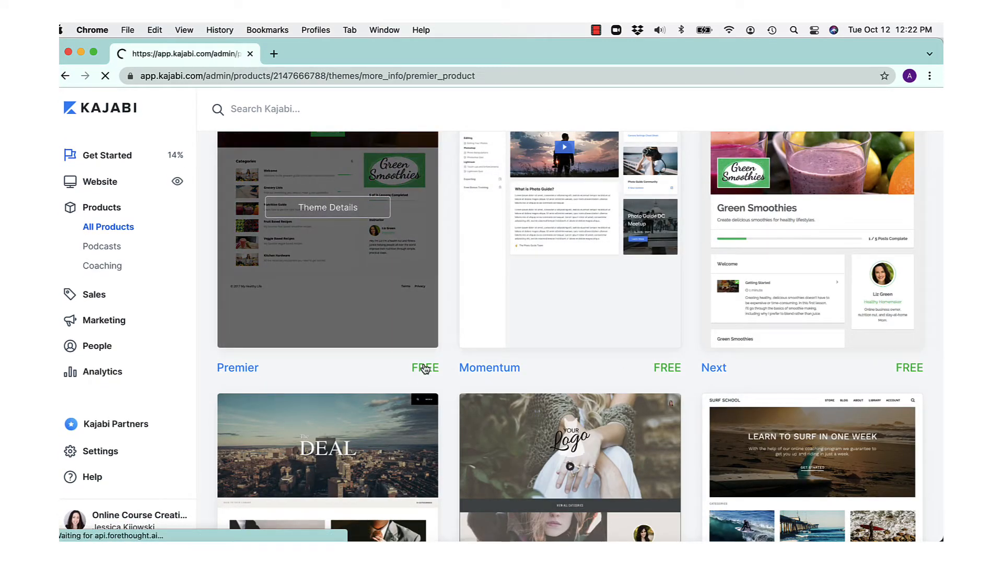
# View the second and third gallery images of the Premier theme and add the theme to the course.
pyautogui.scroll(-3, 599, 429)
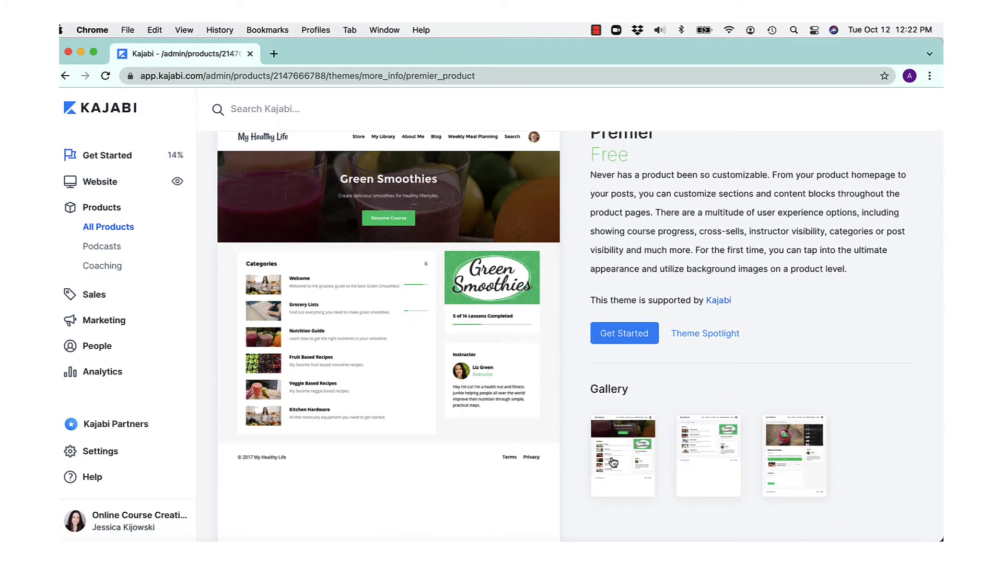
pyautogui.click(727, 474)
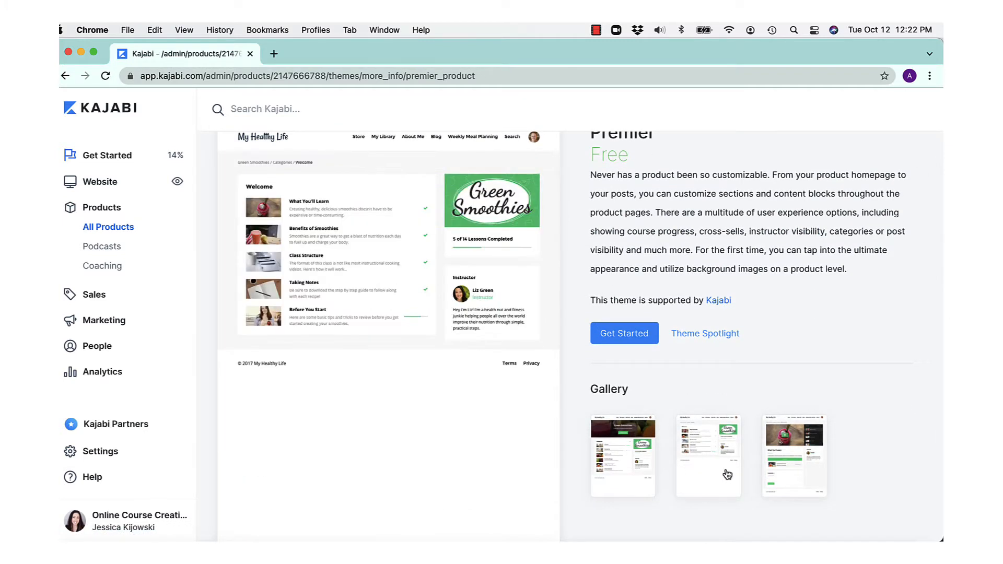
pyautogui.click(812, 472)
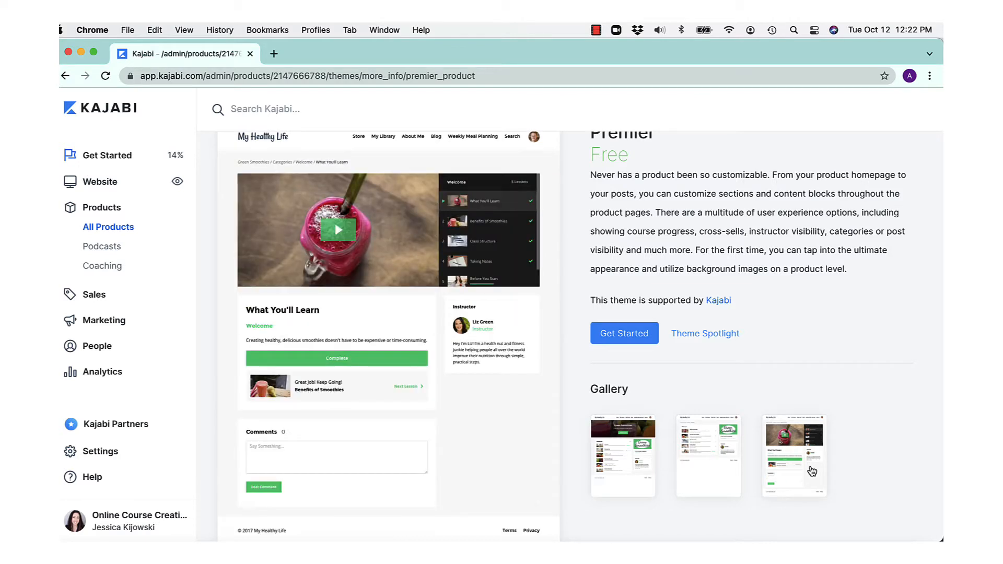
pyautogui.click(636, 335)
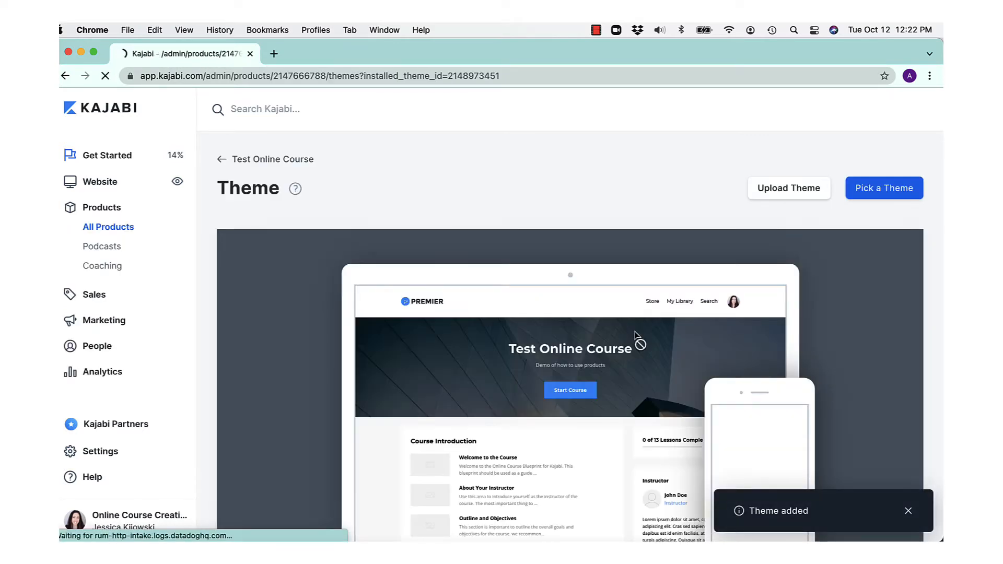
# Preview the course in its live Premier theme and look through the page from the header to the Advanced Tips section.
pyautogui.scroll(-4, 611, 426)
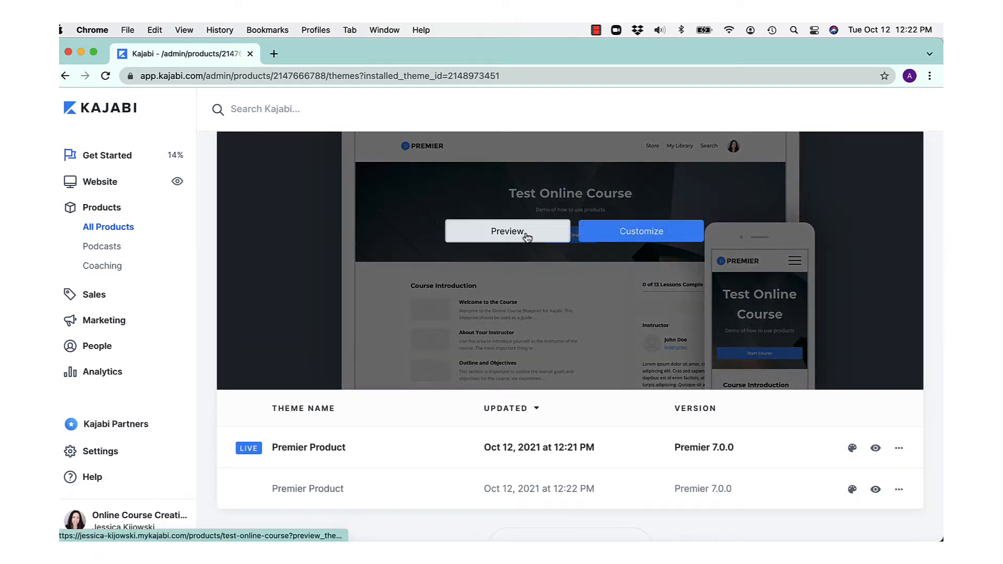
pyautogui.click(527, 235)
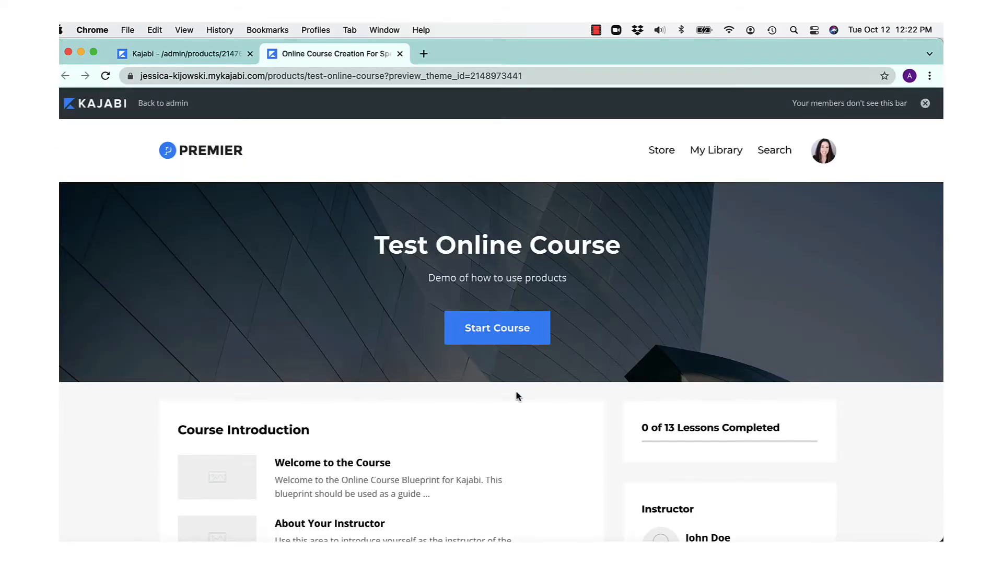
pyautogui.scroll(-2, 516, 390)
pyautogui.scroll(5, 519, 395)
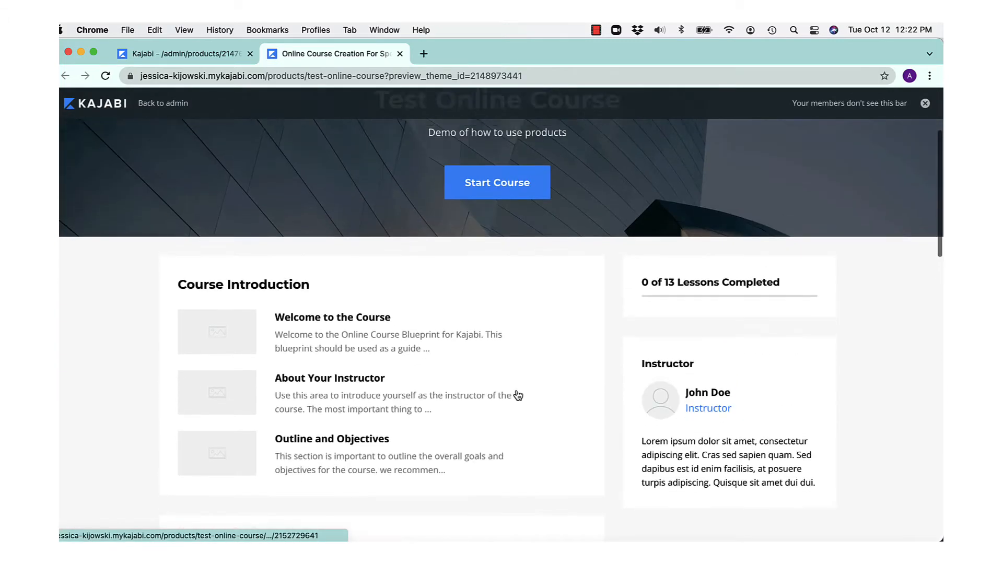
pyautogui.scroll(-10, 517, 394)
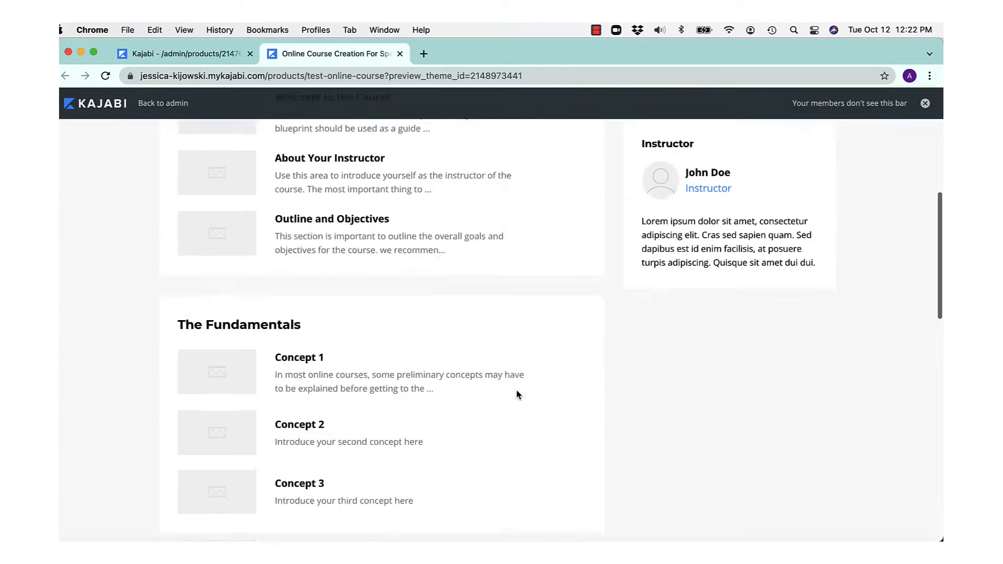
pyautogui.scroll(-2, 517, 395)
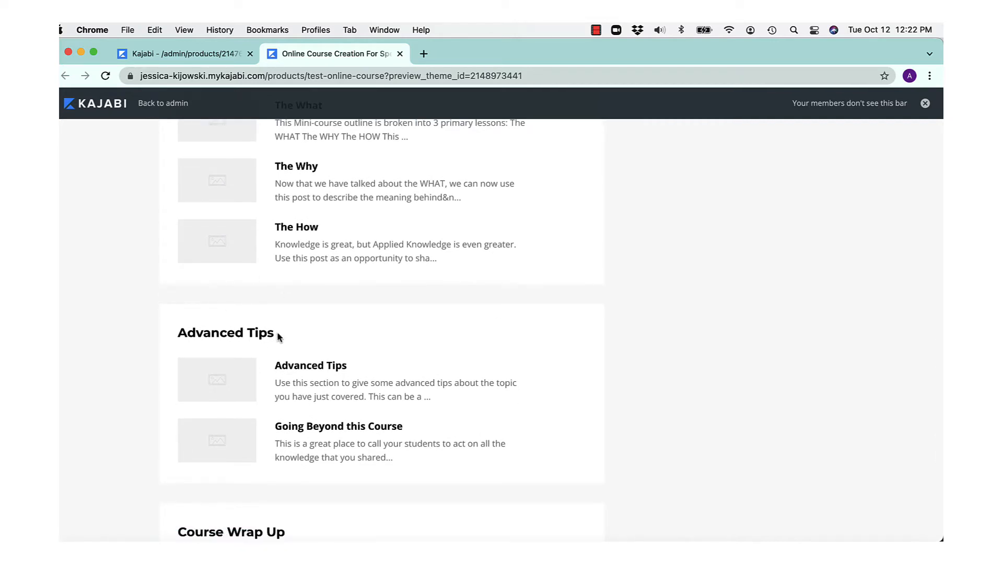
# Look through the rest of the course preview, from the Course Wrap Up section back to the instructor box and header.
pyautogui.scroll(-2, 357, 454)
pyautogui.scroll(-2, 357, 454)
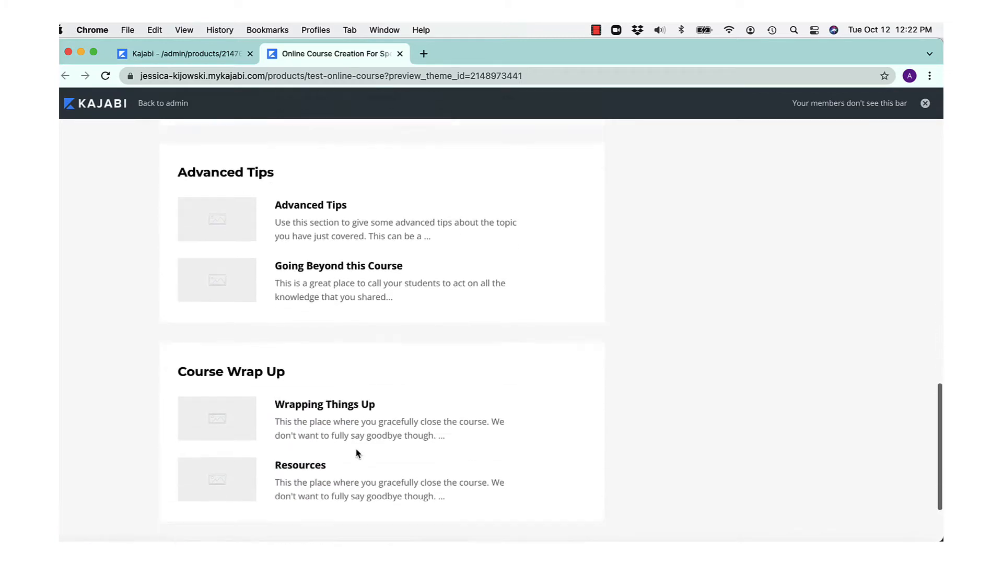
pyautogui.scroll(10, 358, 453)
pyautogui.scroll(2, 358, 454)
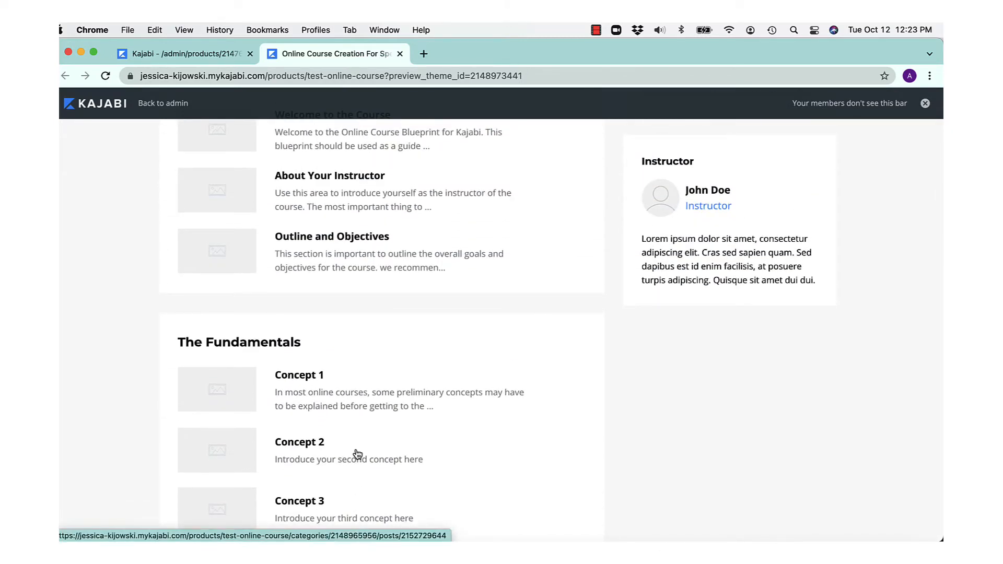
pyautogui.scroll(5, 448, 443)
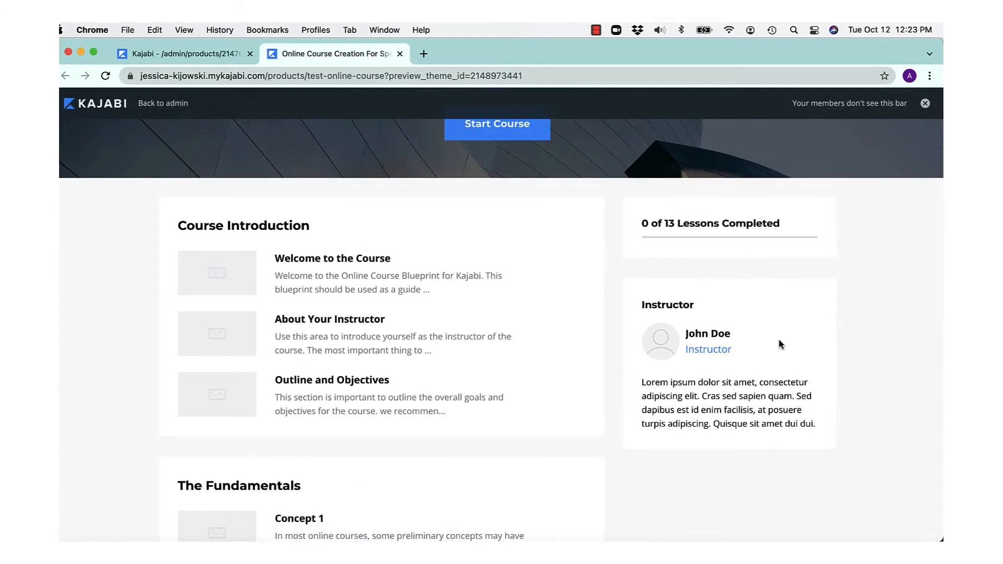
pyautogui.scroll(4, 760, 340)
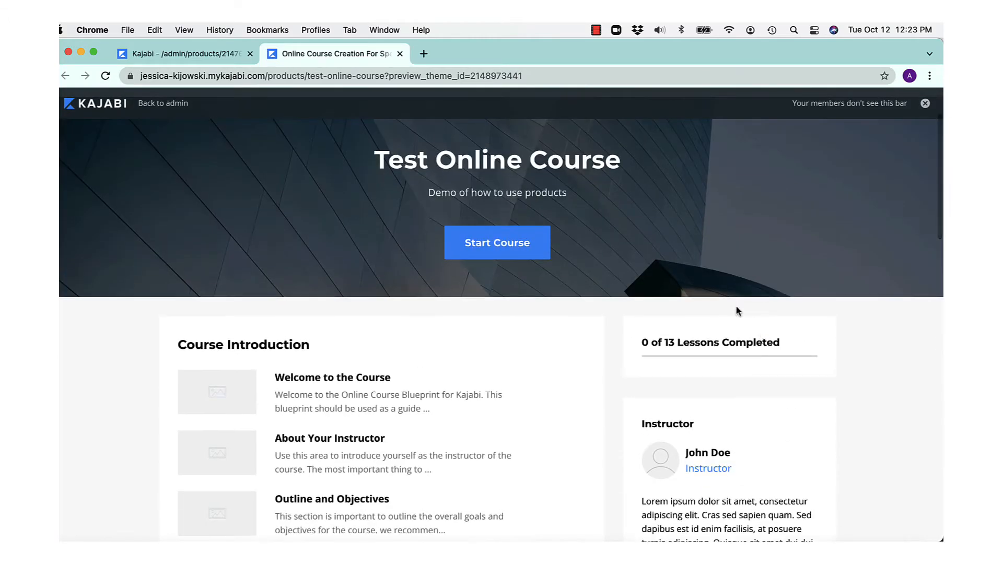
pyautogui.scroll(3, 792, 176)
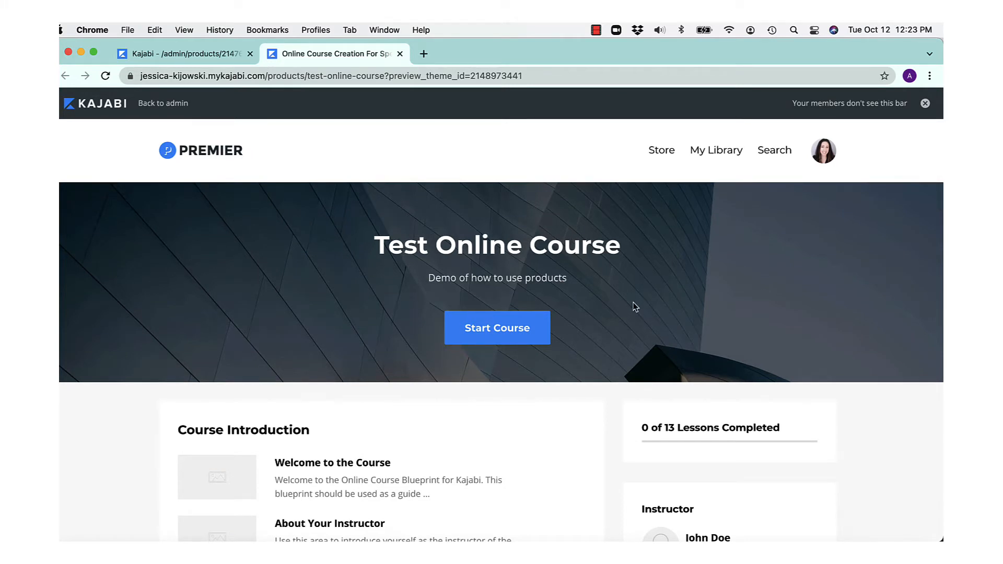
pyautogui.scroll(-2, 634, 307)
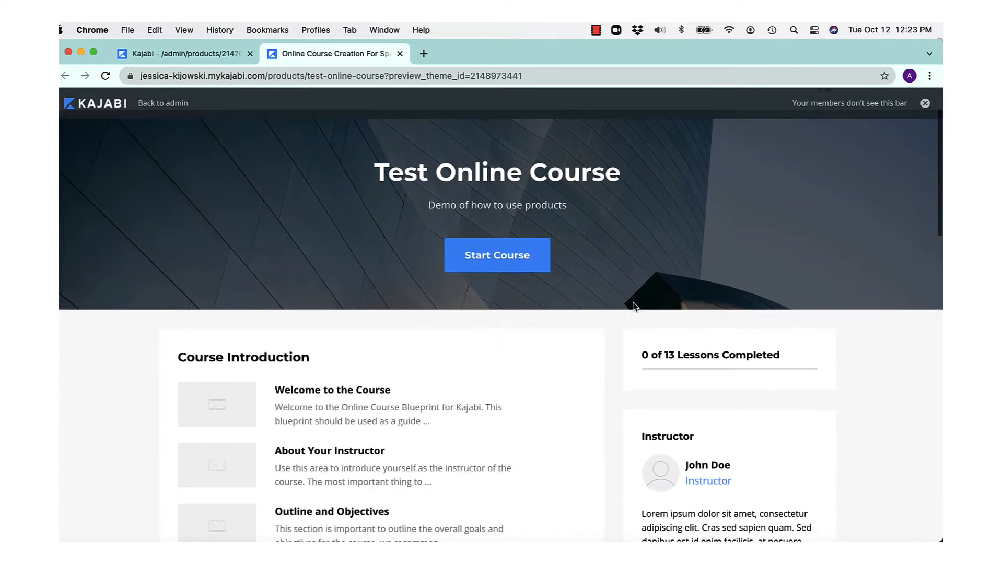
pyautogui.scroll(2, 632, 308)
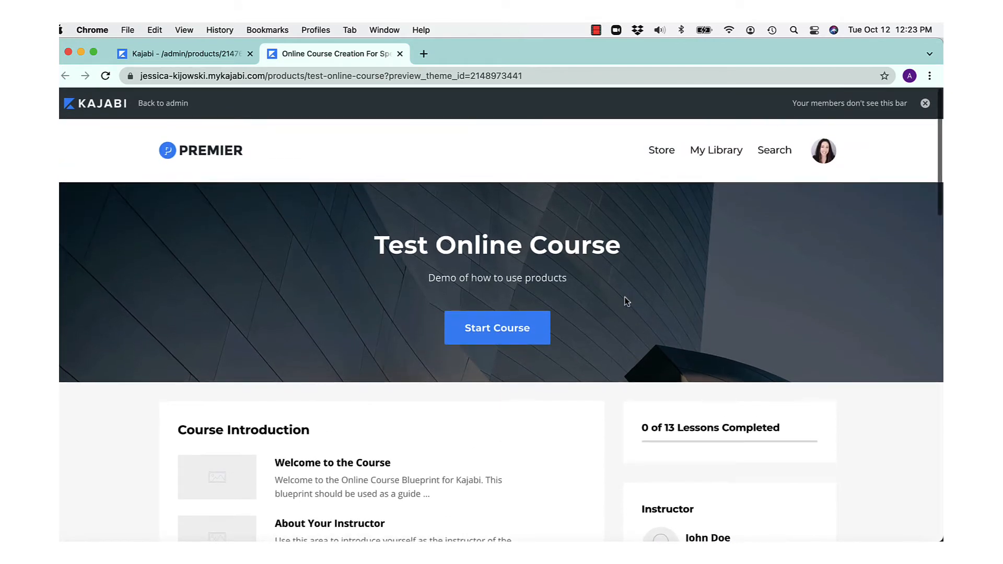
# Leave the course preview and return from the theme settings to the Test Online Course outline.
pyautogui.click(224, 55)
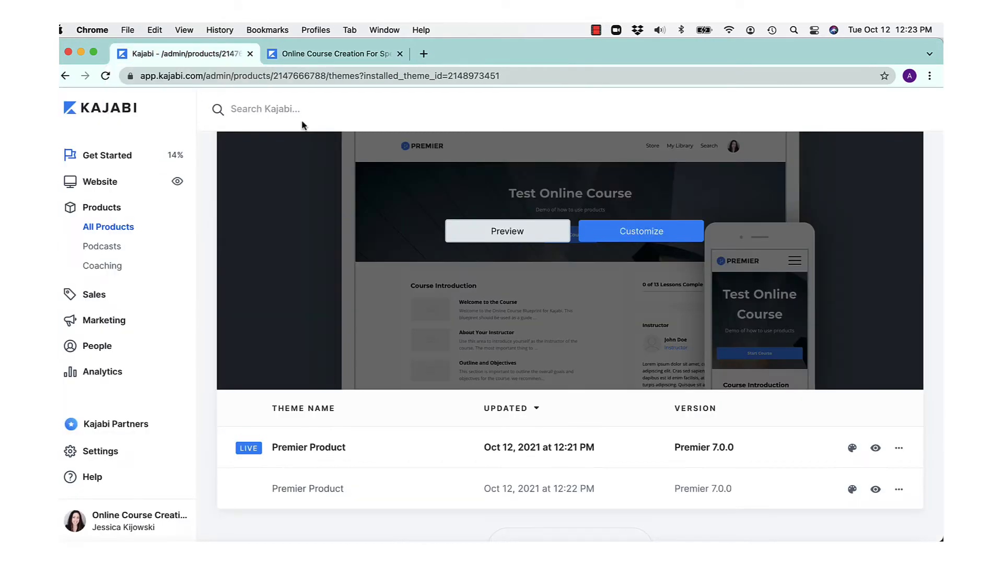
pyautogui.scroll(3, 302, 130)
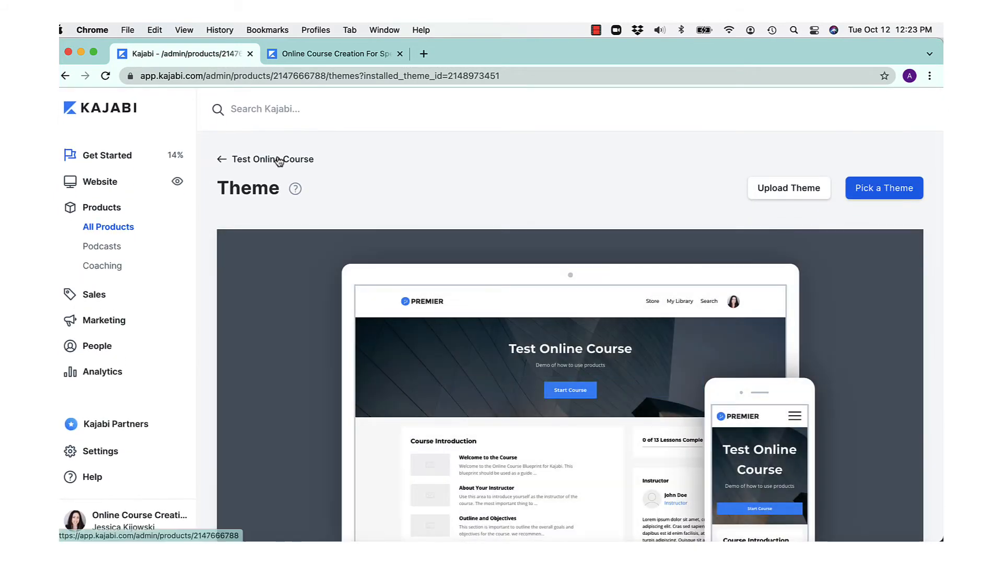
pyautogui.click(280, 161)
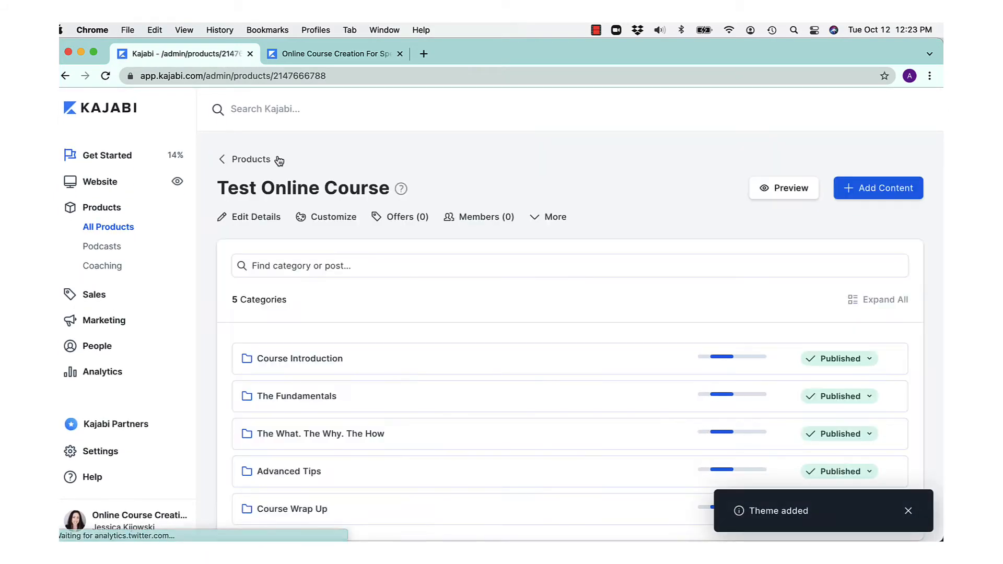
# Rename the Course Introduction category as Module 1 and save it.
pyautogui.scroll(-2, 349, 350)
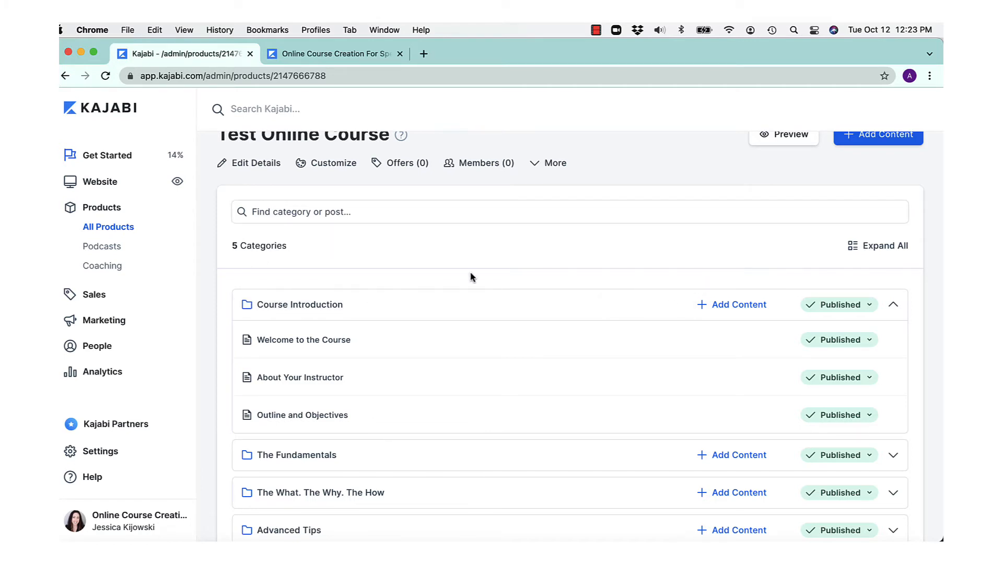
pyautogui.click(652, 308)
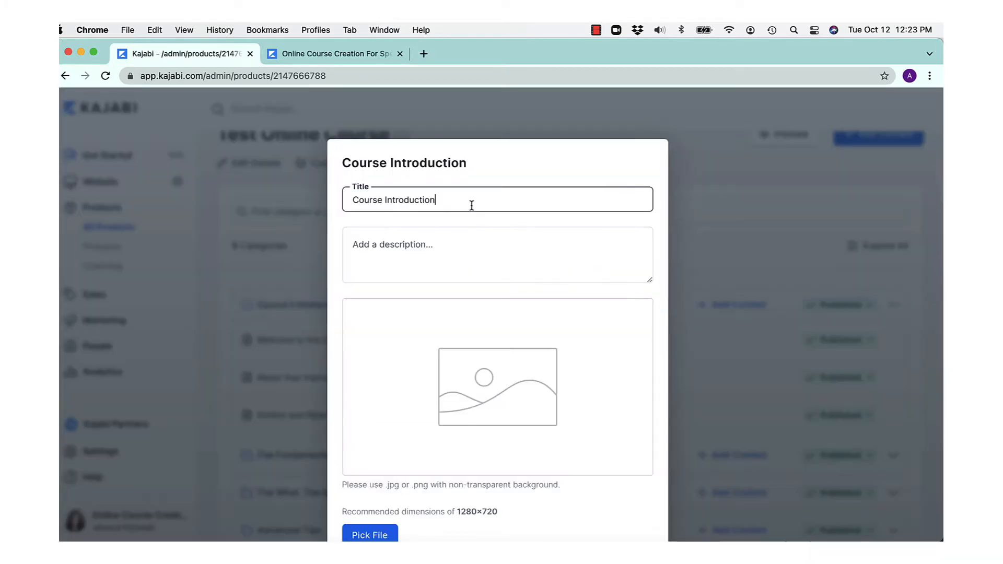
pyautogui.click(320, 208)
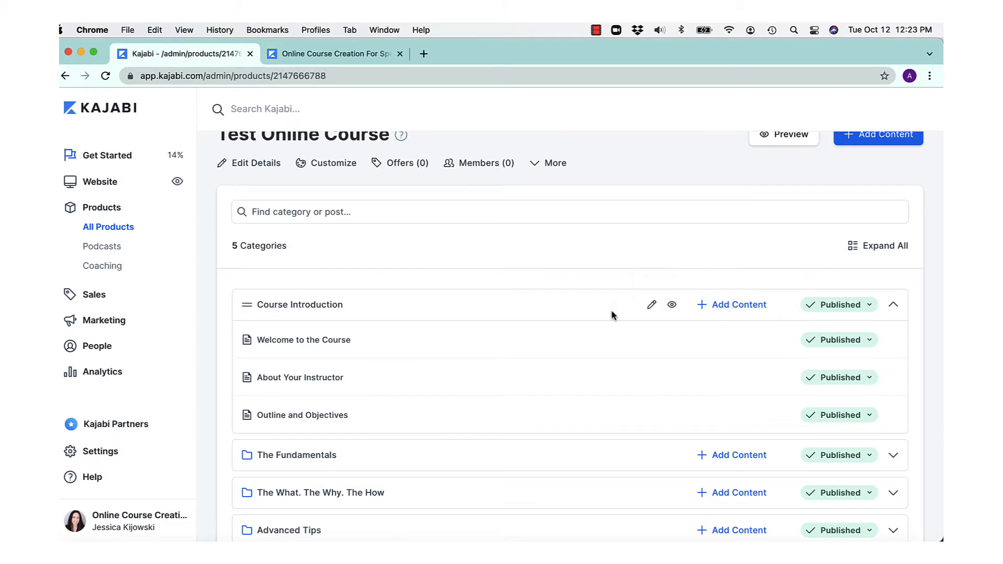
pyautogui.click(652, 306)
pyautogui.click(476, 201)
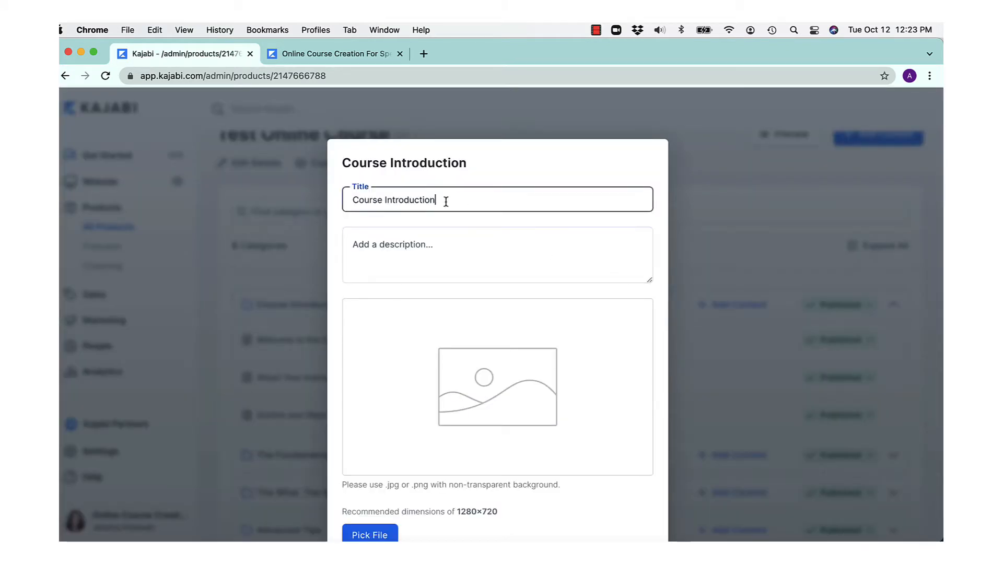
pyautogui.press('super+a')
pyautogui.write('Module ')
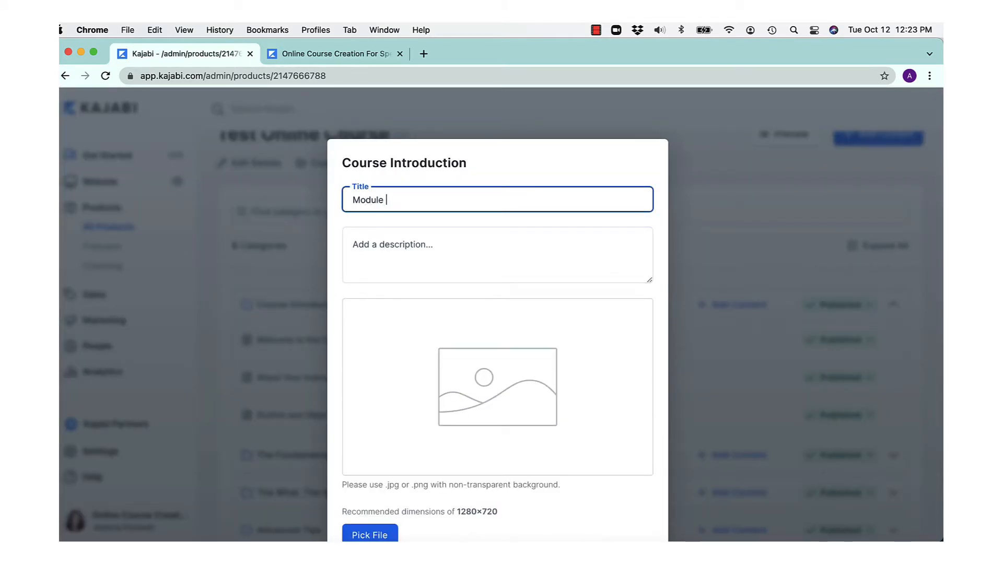
pyautogui.write('1:')
pyautogui.press('BackSpace')
pyautogui.press('Return')
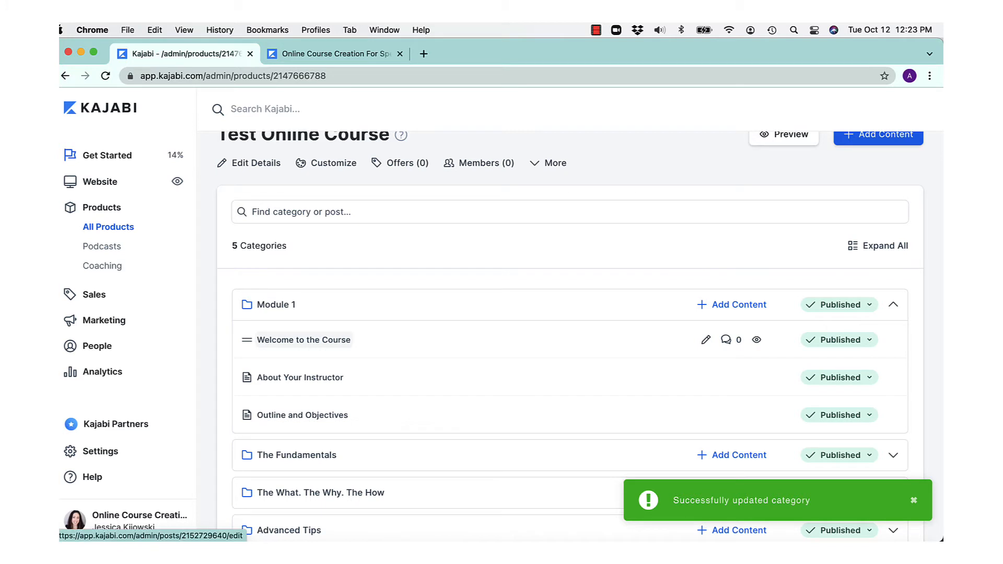
# Check which content types can be added to Module 1, and open the Welcome to the Course post for editing.
pyautogui.click(704, 305)
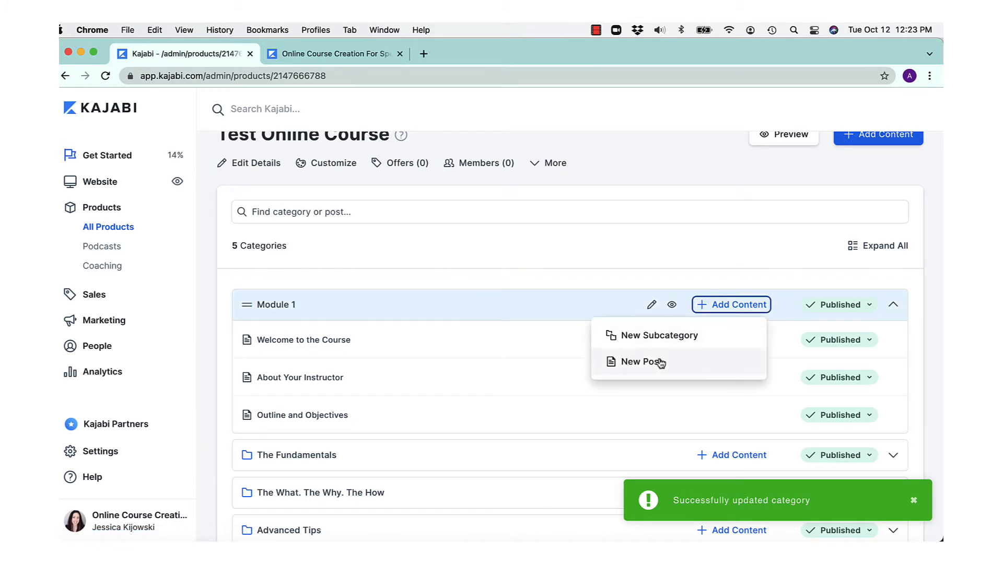
pyautogui.click(477, 335)
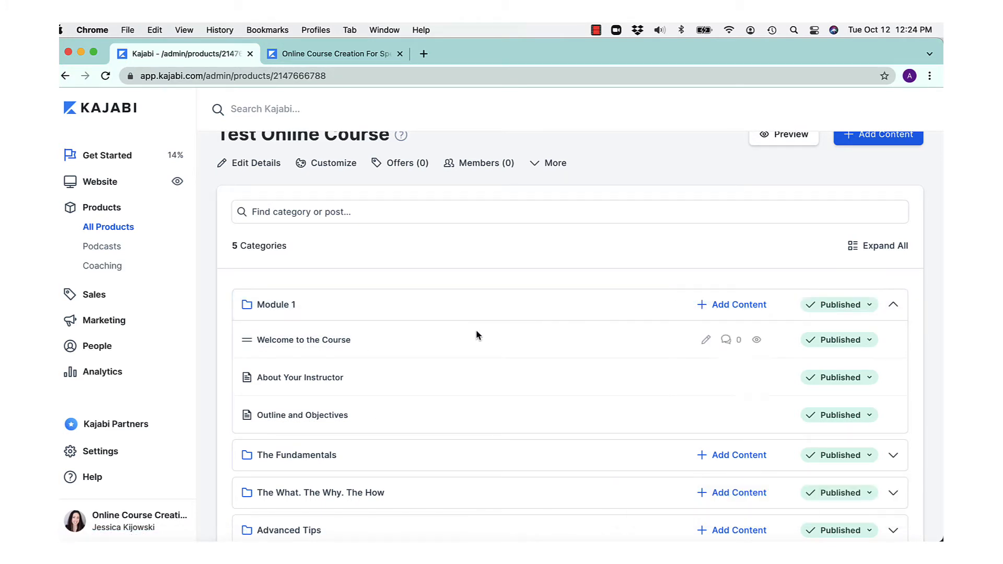
pyautogui.click(707, 341)
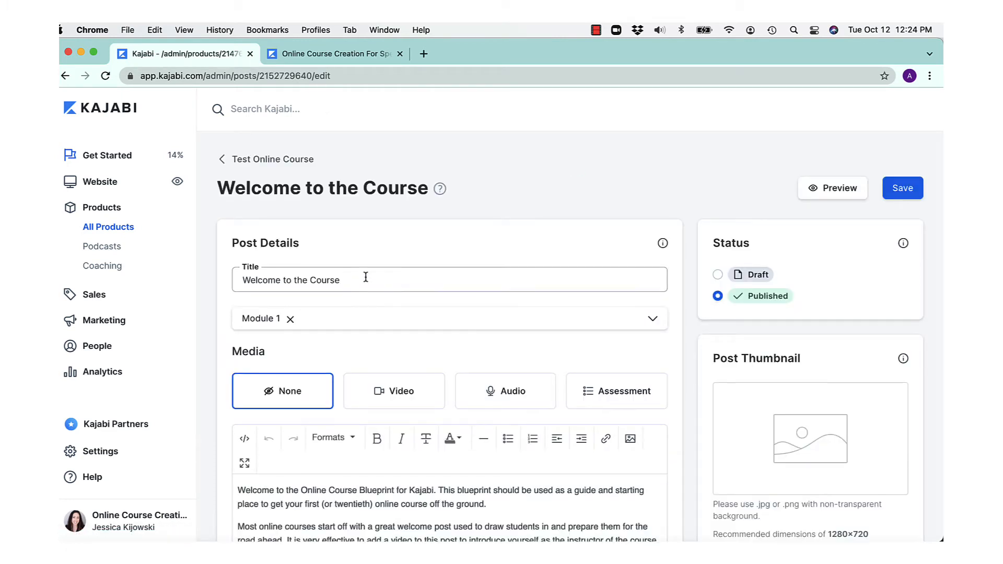
pyautogui.scroll(-1, 362, 275)
pyautogui.moveTo(362, 248); pyautogui.dragTo(218, 247)
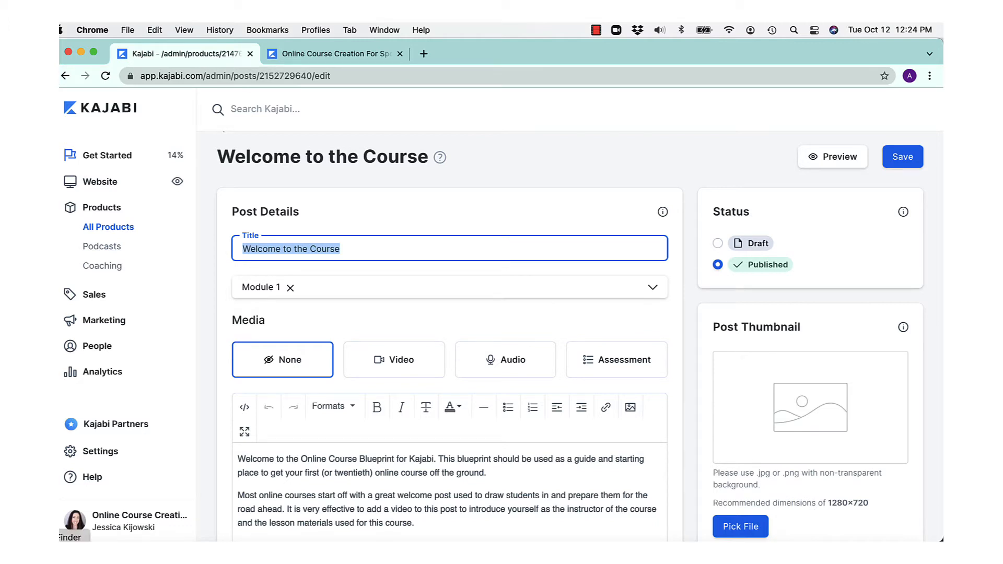
# Find the video Why_Common_Word_Practice_Is_Important_TI_Final.mp4 in the Dropbox folder in Finder to check its name, and close the window.
pyautogui.click(70, 554)
pyautogui.click(234, 153)
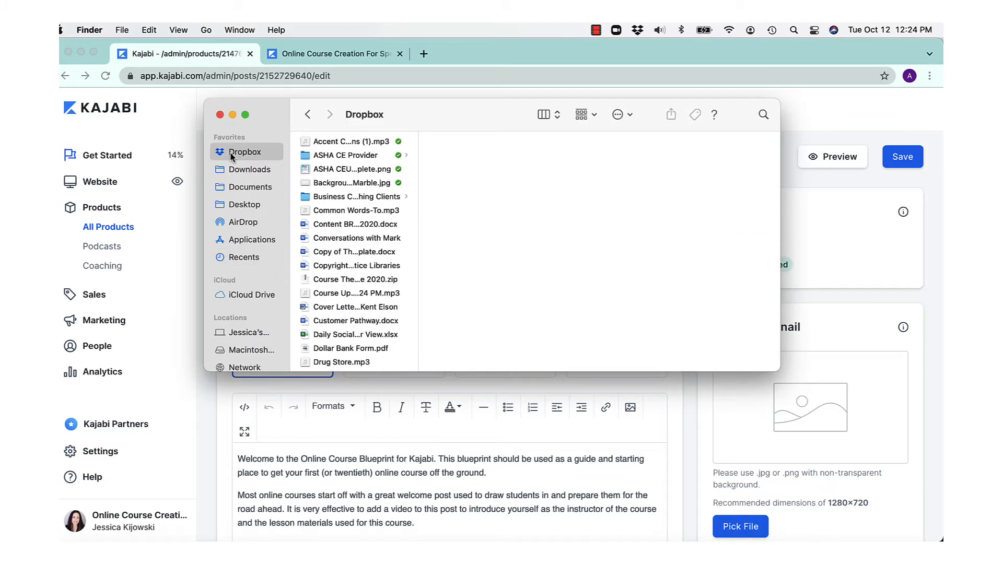
pyautogui.scroll(-10, 342, 287)
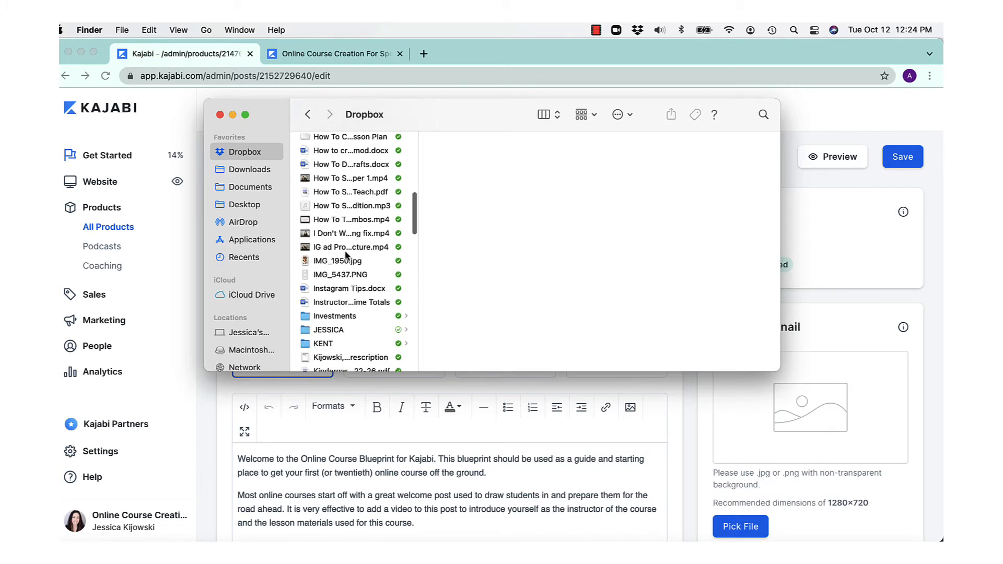
pyautogui.scroll(-12, 346, 233)
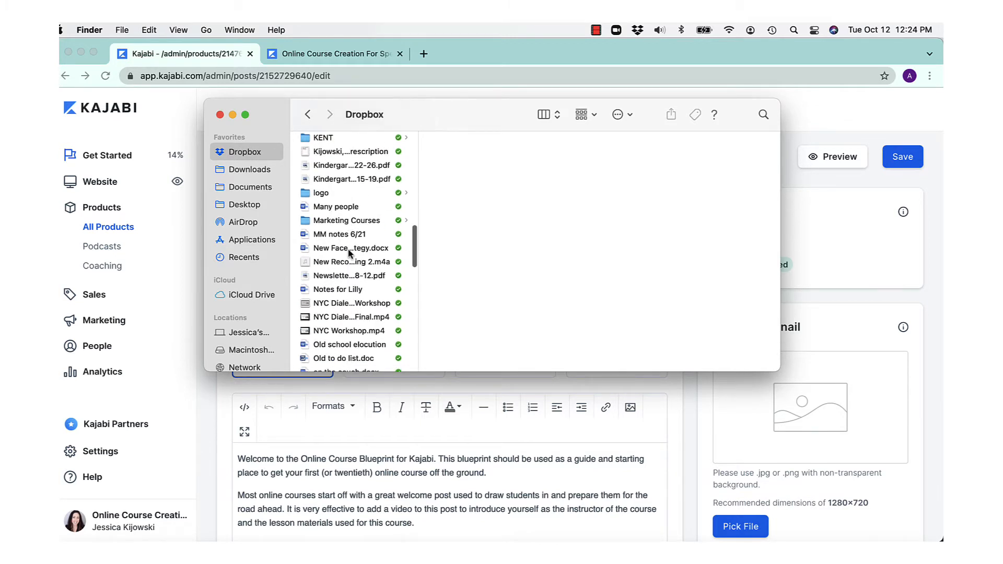
pyautogui.scroll(-10, 349, 254)
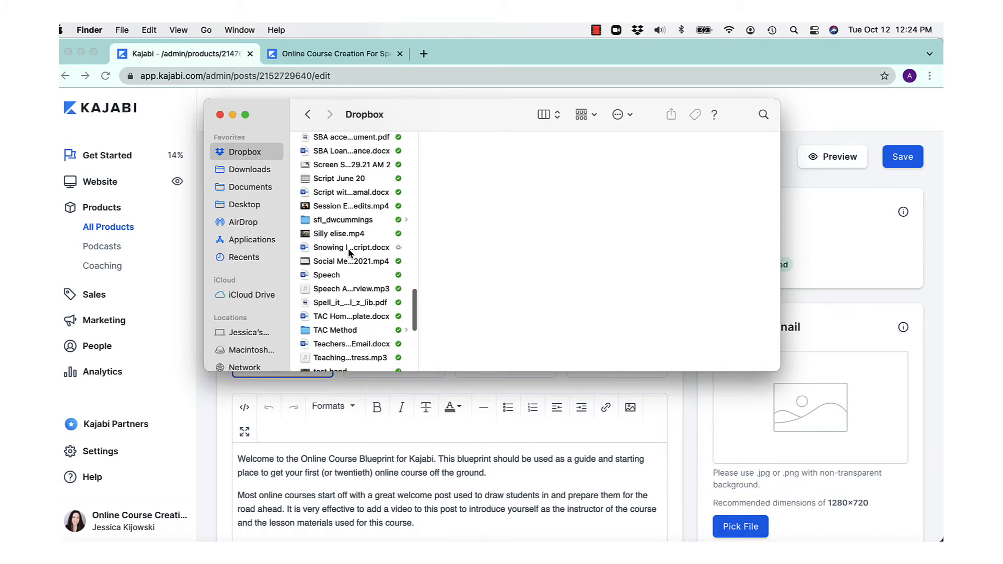
pyautogui.scroll(-4, 349, 253)
pyautogui.scroll(-6, 349, 254)
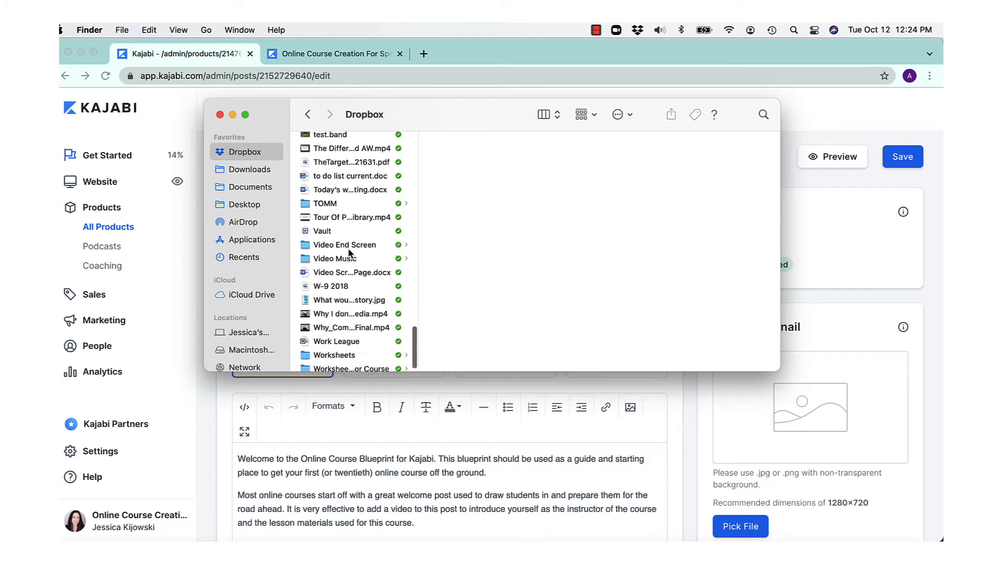
pyautogui.click(344, 319)
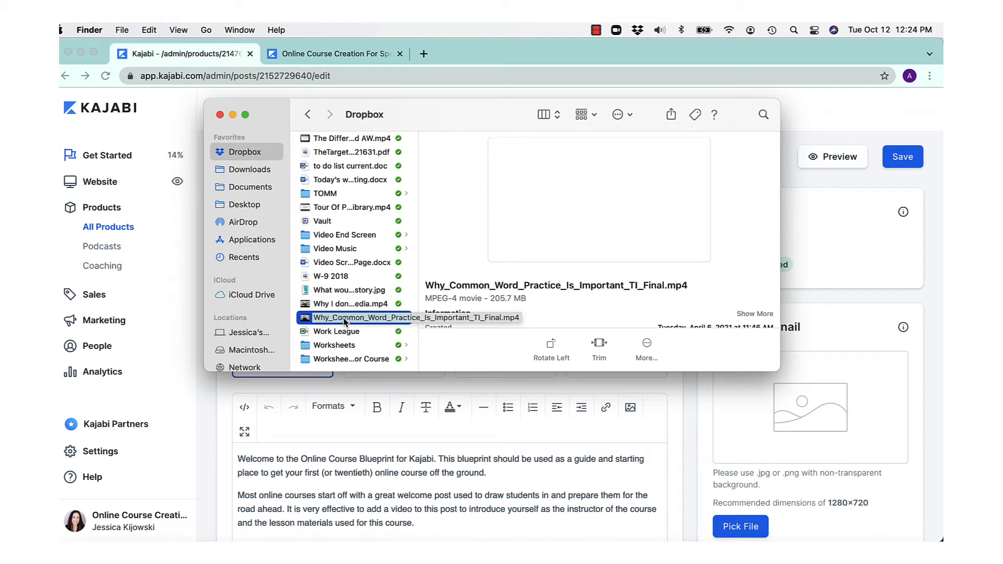
pyautogui.click(220, 115)
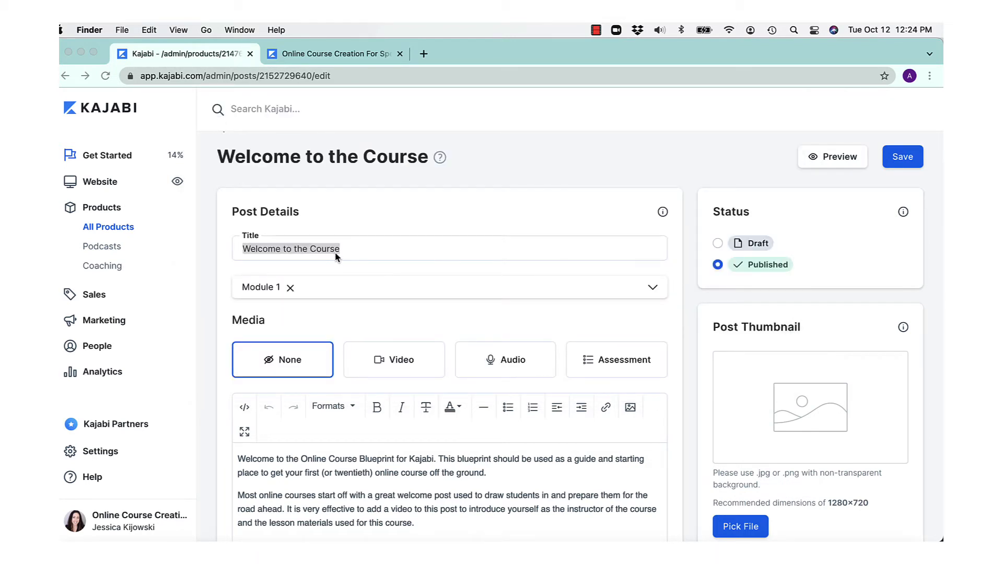
# Change the post's title to "Common Words: Why They Are Important" and look over its body text.
pyautogui.click(360, 249)
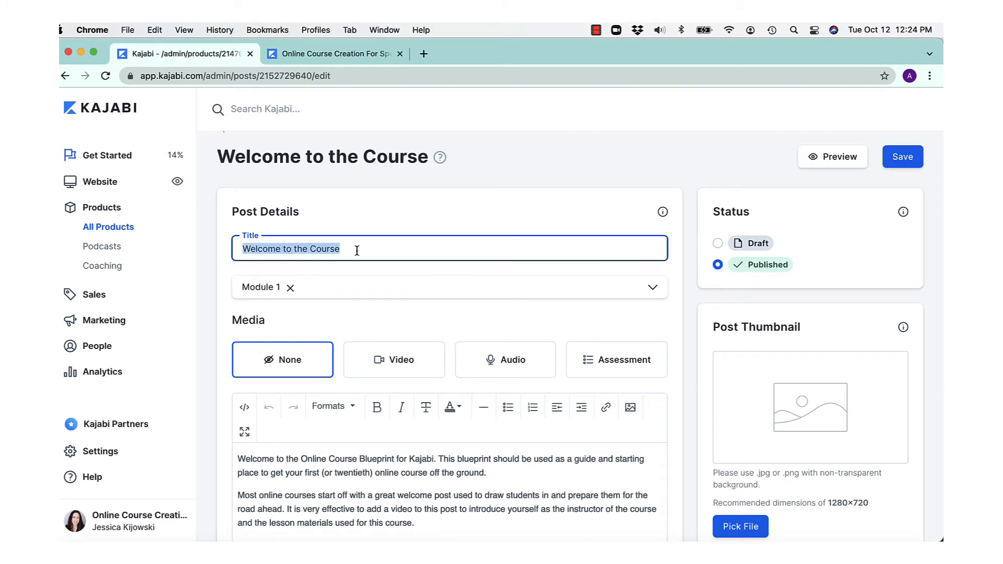
pyautogui.write('Commo')
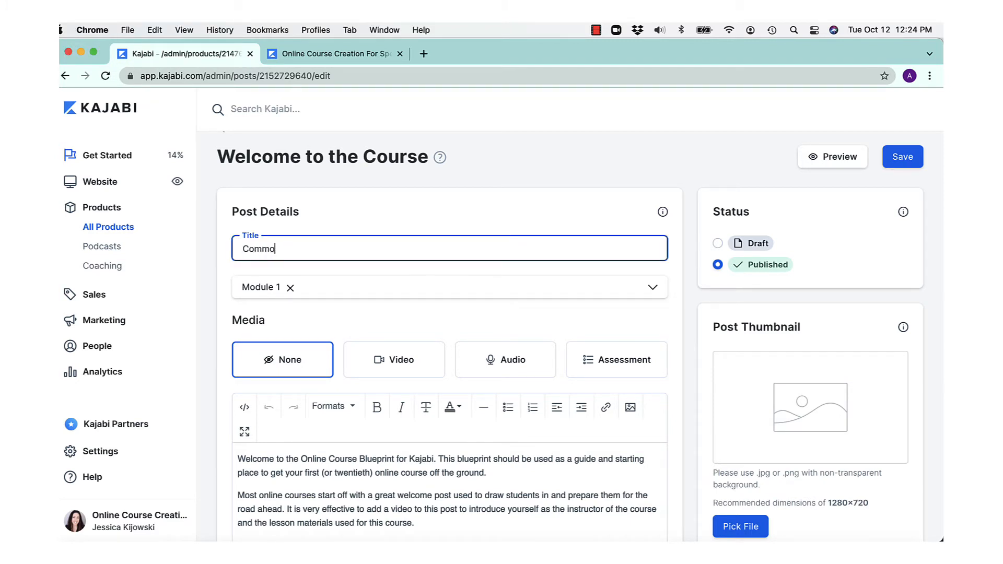
pyautogui.write('n Words: Why They Are Important')
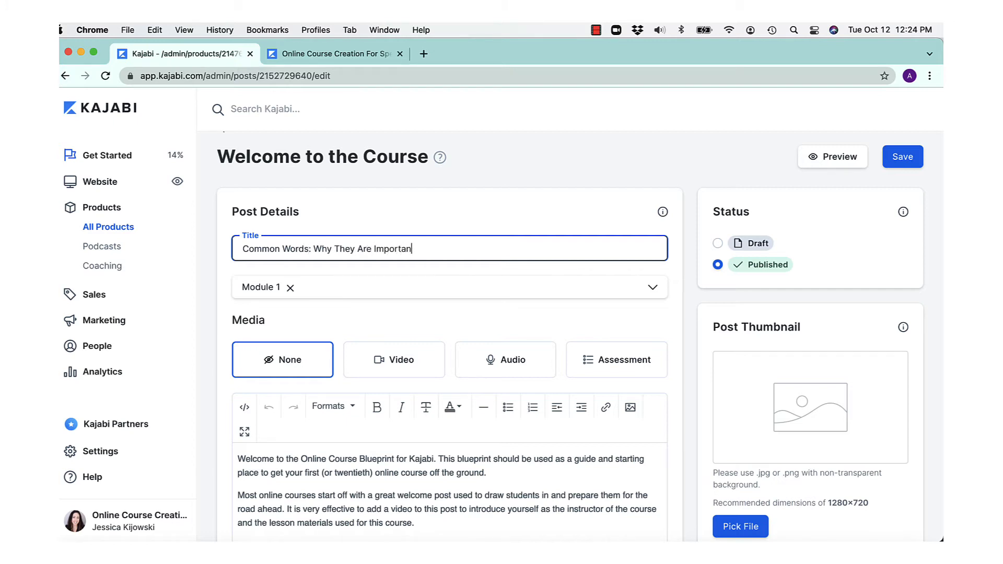
pyautogui.click(424, 452)
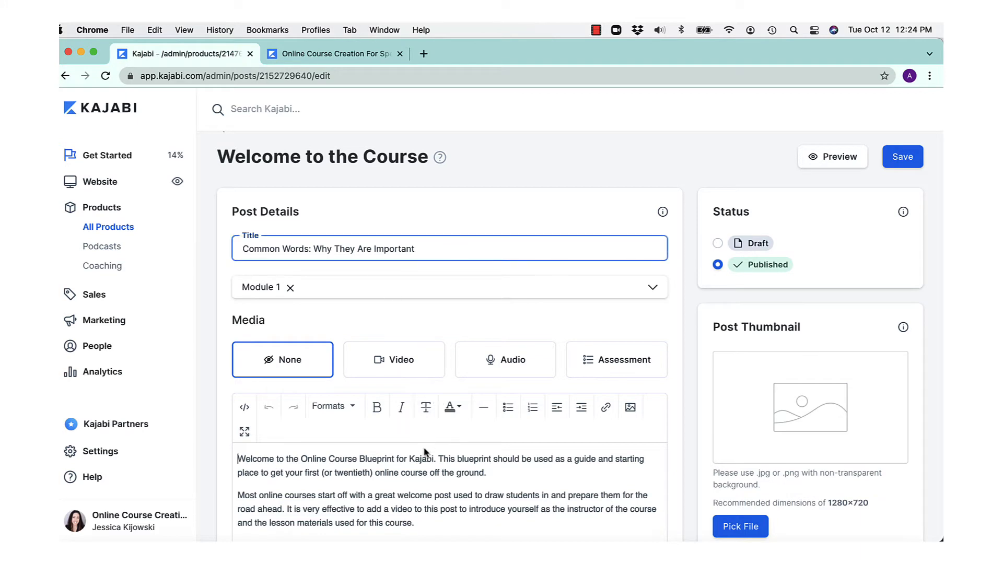
pyautogui.scroll(-3, 426, 452)
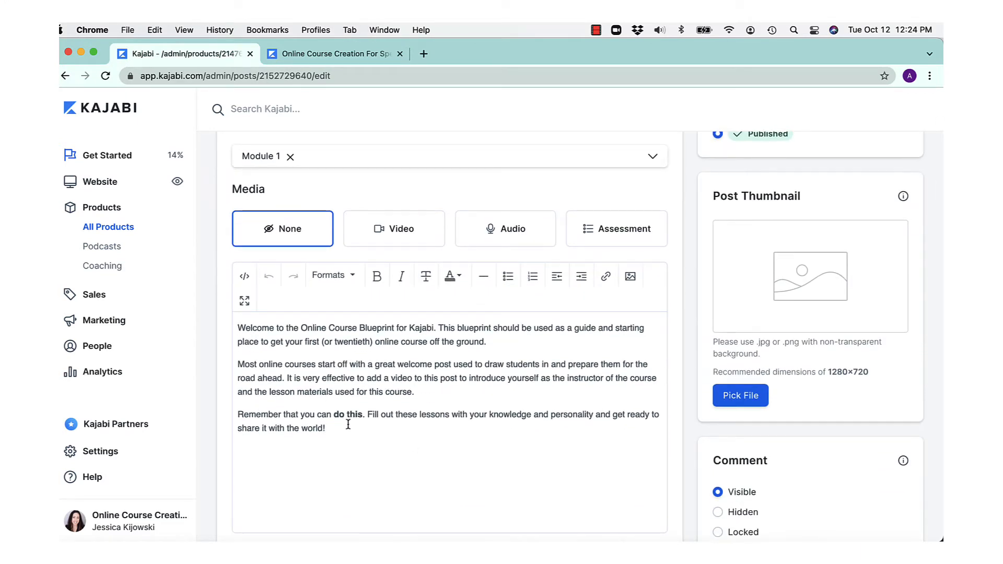
# Set the post's media to video, upload Why_Common_Word_Practice_Is_Important_TI_Final.mp4 from the computer's Dropbox folder, and save the post.
pyautogui.scroll(5, 348, 424)
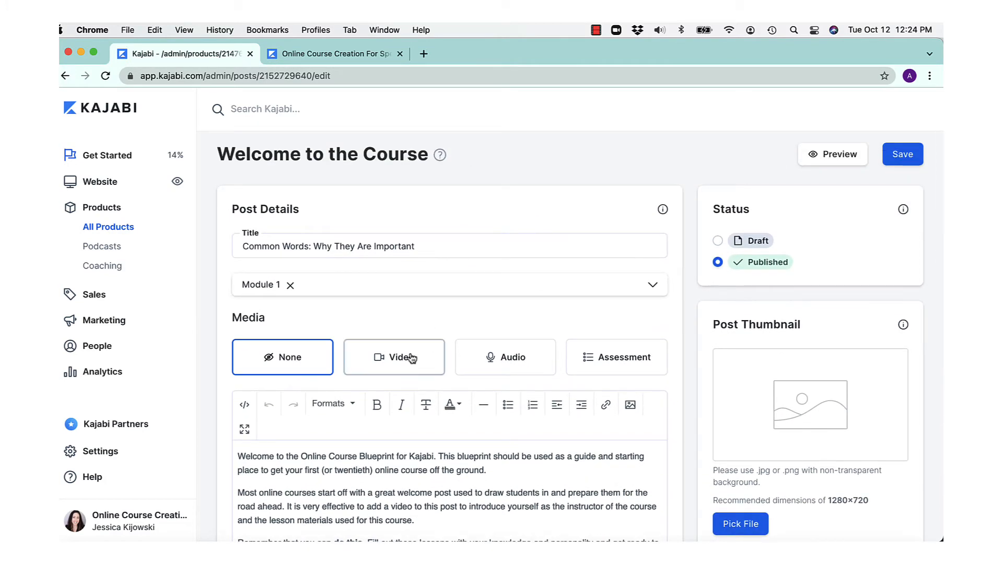
pyautogui.click(408, 361)
pyautogui.scroll(-4, 409, 364)
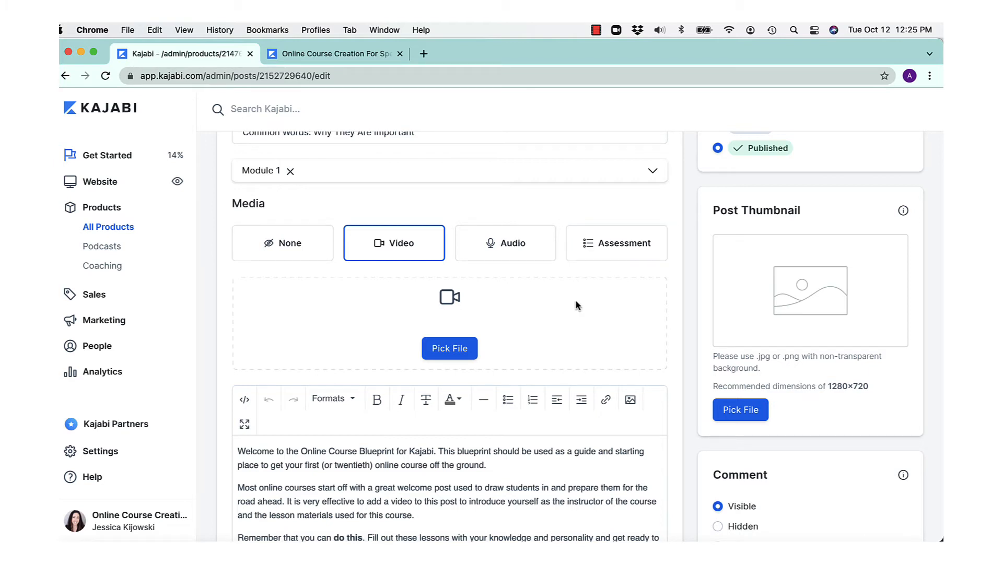
pyautogui.click(456, 351)
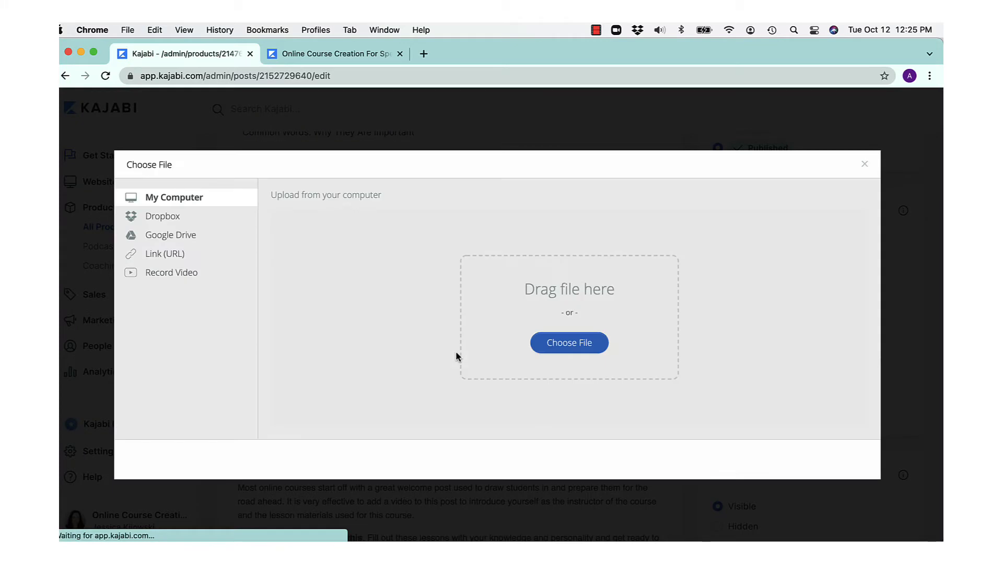
pyautogui.click(587, 344)
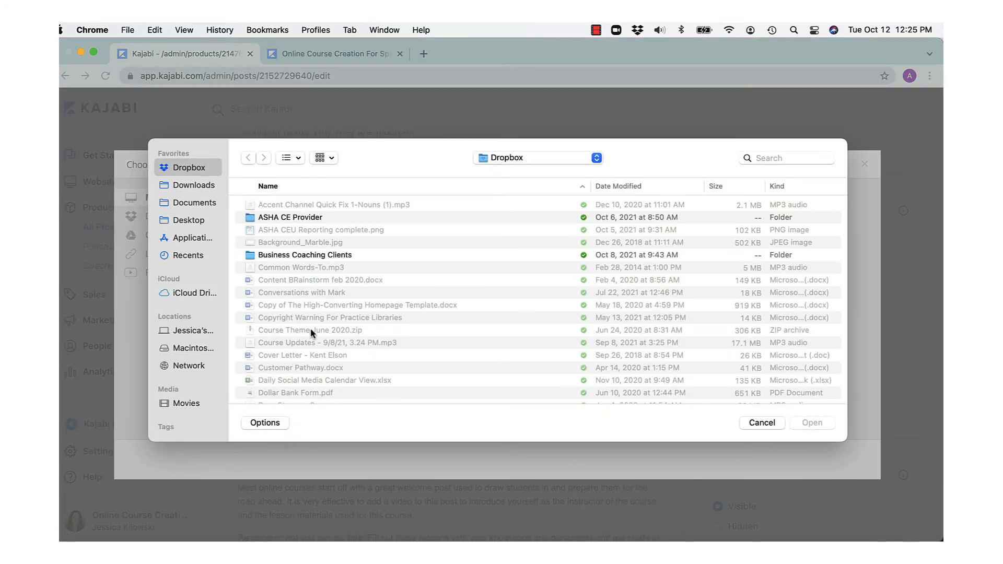
pyautogui.scroll(-20, 311, 333)
pyautogui.scroll(-4, 311, 333)
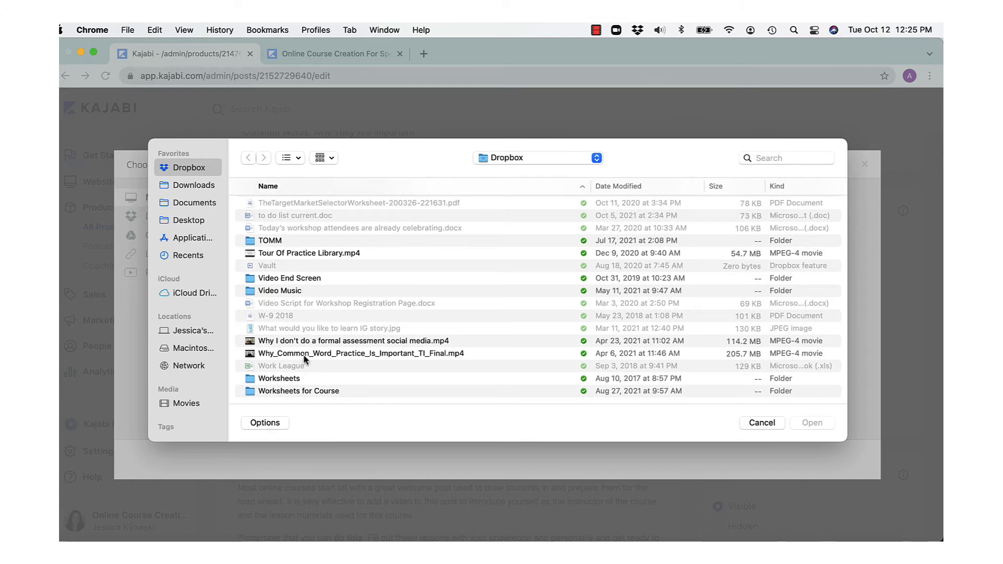
pyautogui.click(306, 354)
pyautogui.click(811, 423)
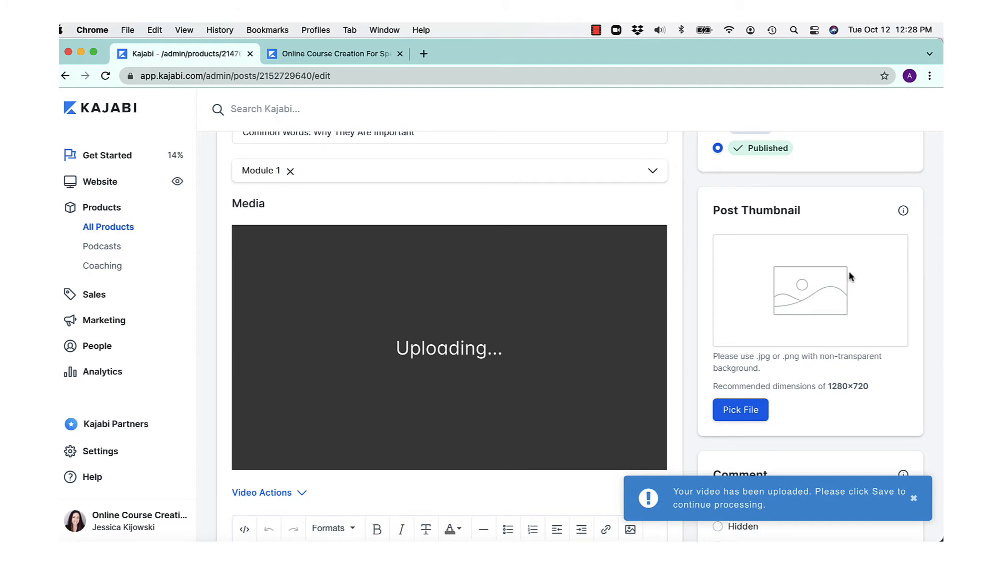
pyautogui.scroll(3, 851, 277)
pyautogui.click(901, 190)
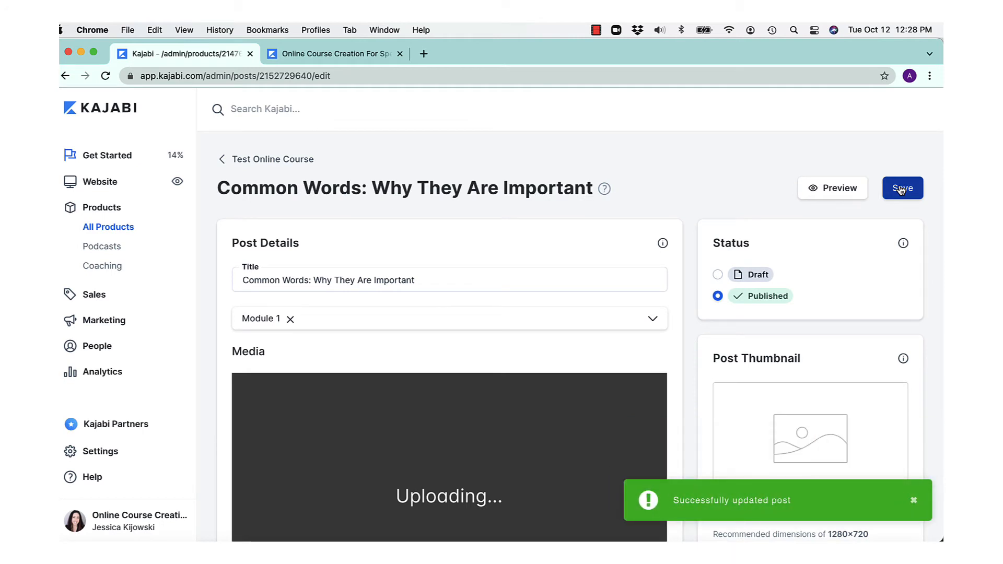
# Add the audio file S + TH.mp3 from the computer's Dropbox folder to the post's downloads and save the post.
pyautogui.scroll(-5, 547, 335)
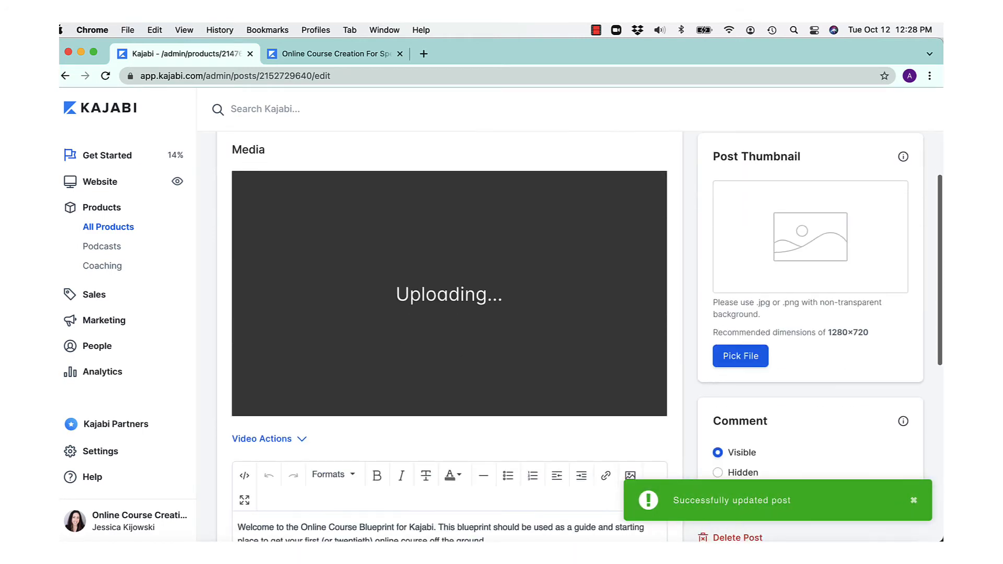
pyautogui.scroll(2, 548, 334)
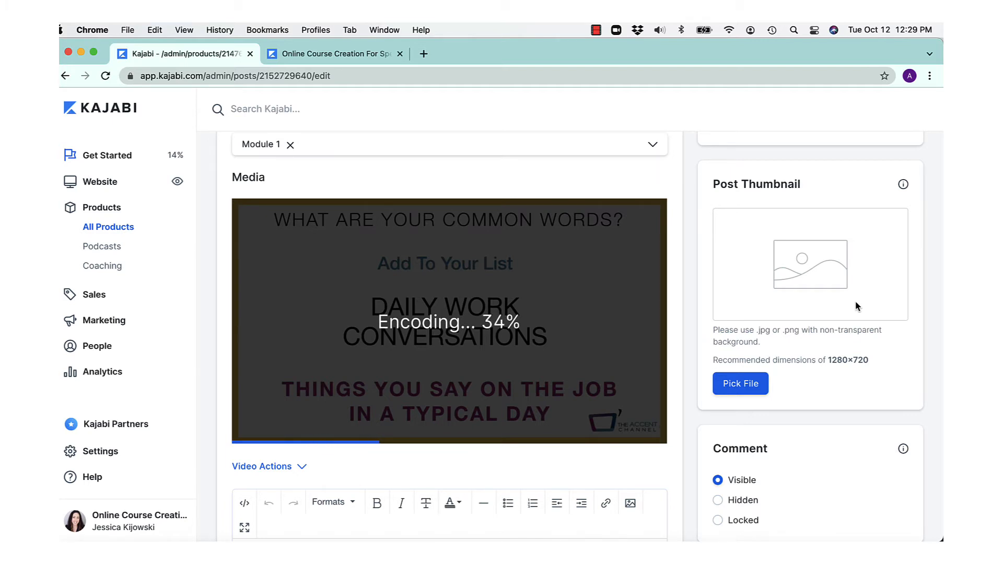
pyautogui.scroll(-5, 622, 444)
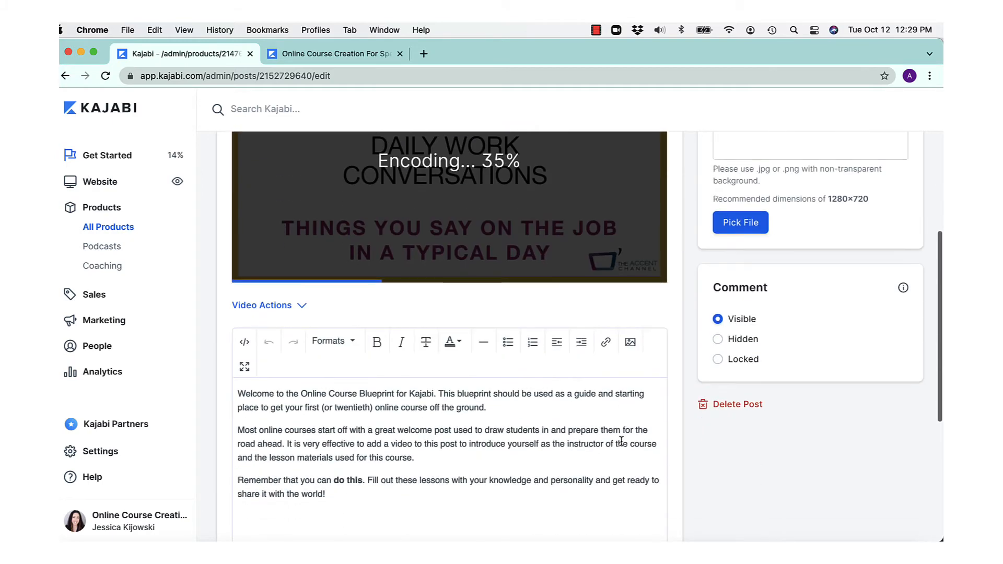
pyautogui.scroll(-4, 591, 443)
pyautogui.scroll(4, 558, 418)
pyautogui.scroll(-3, 554, 391)
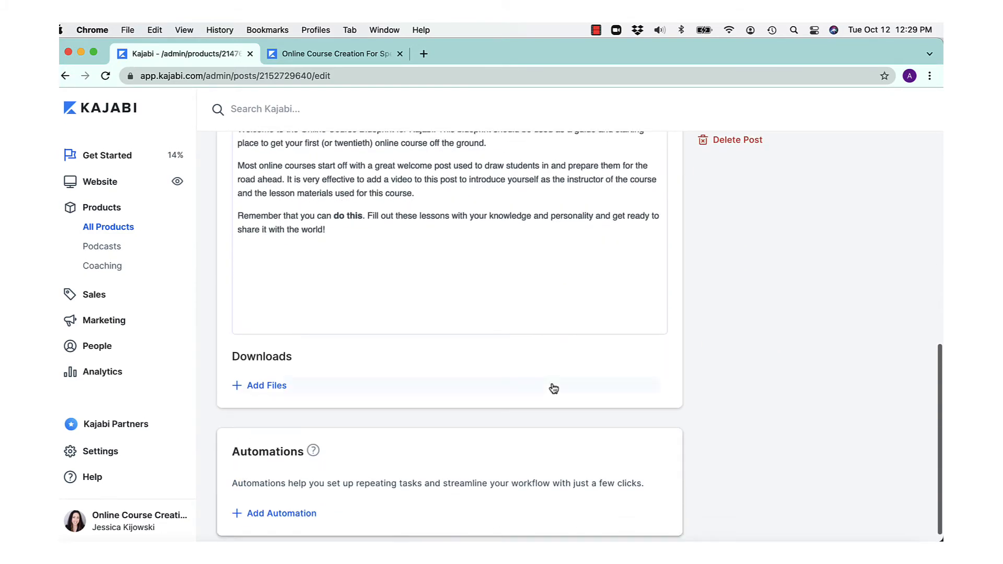
pyautogui.click(277, 385)
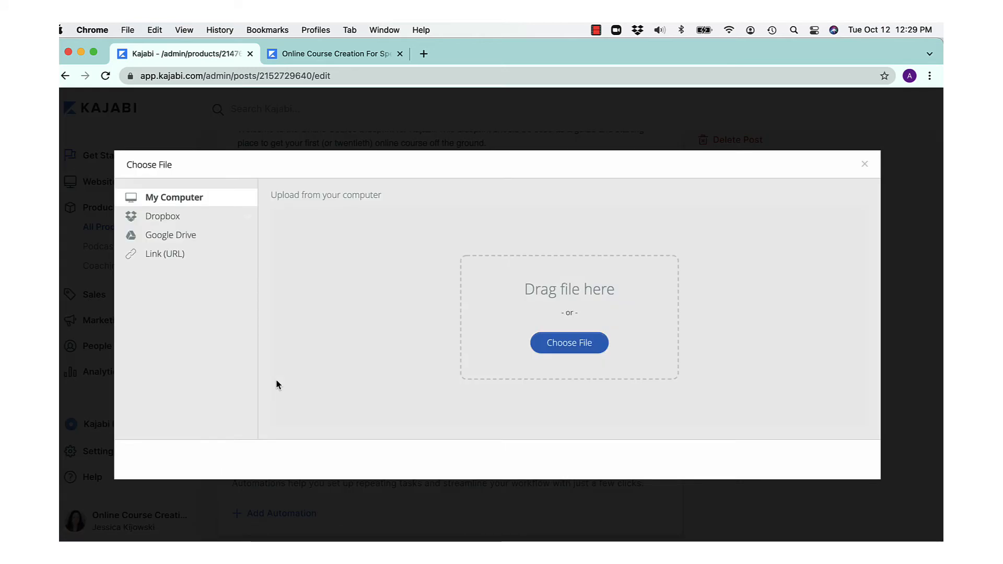
pyautogui.click(543, 343)
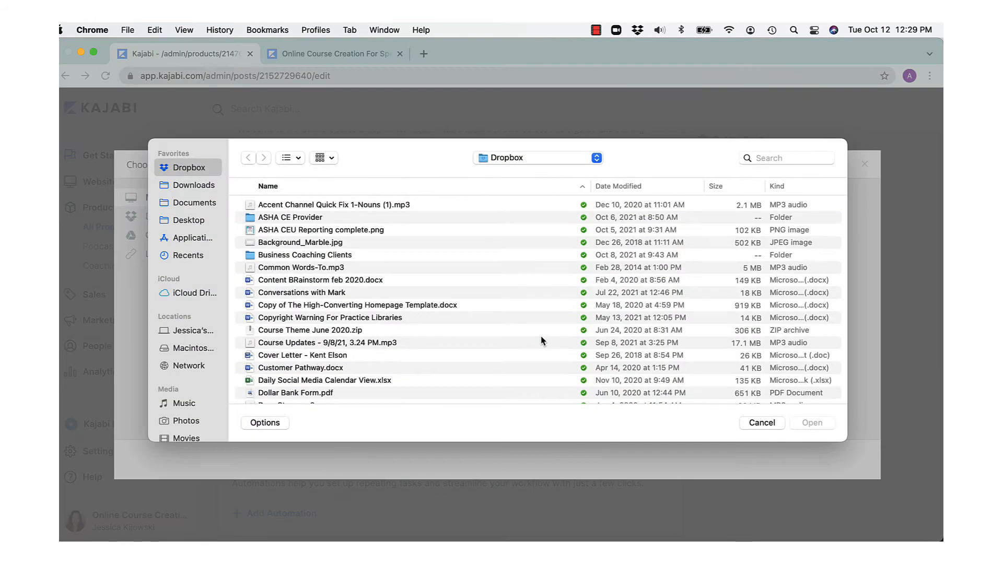
pyautogui.scroll(-15, 388, 258)
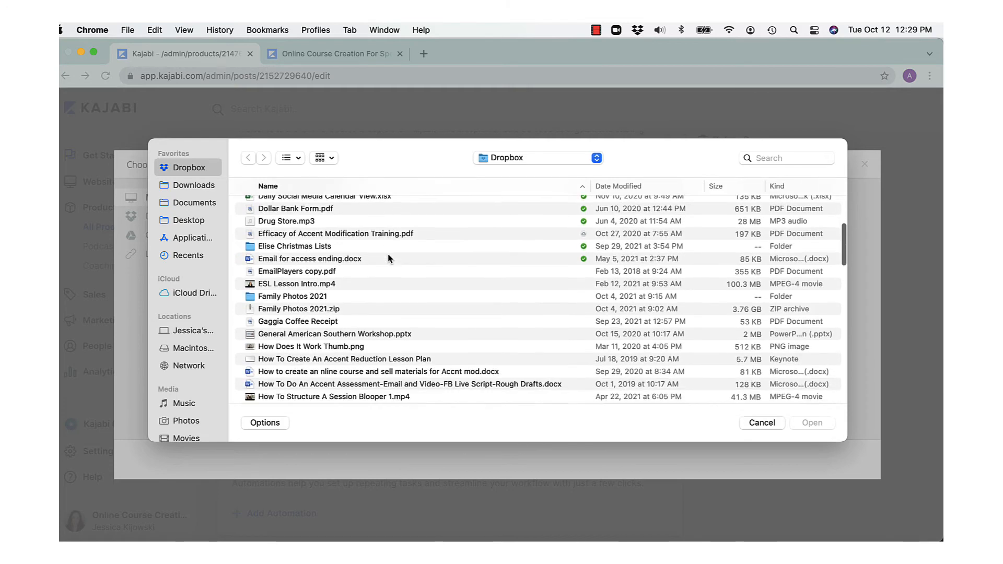
pyautogui.scroll(-10, 388, 258)
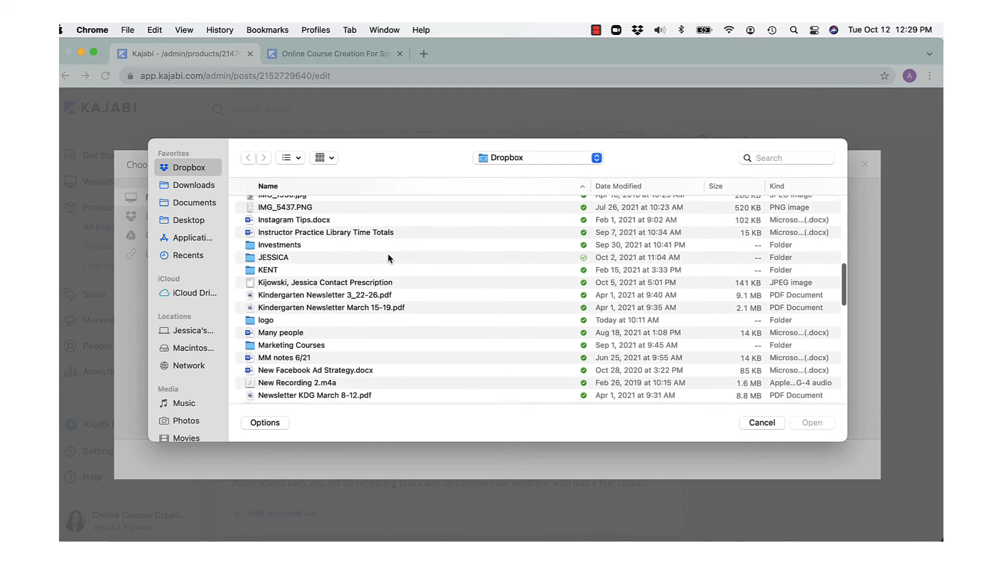
pyautogui.scroll(-8, 389, 258)
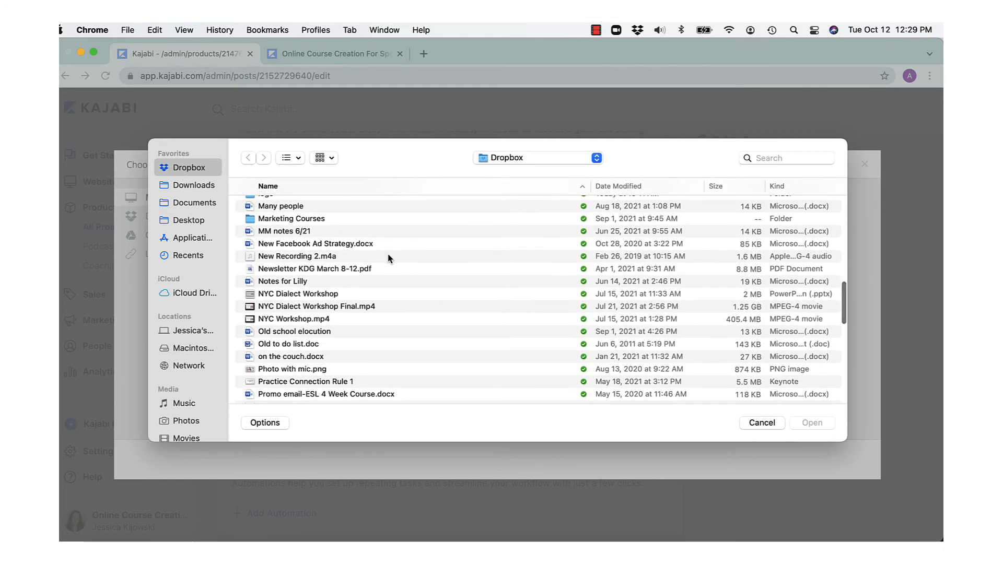
pyautogui.scroll(-6, 389, 258)
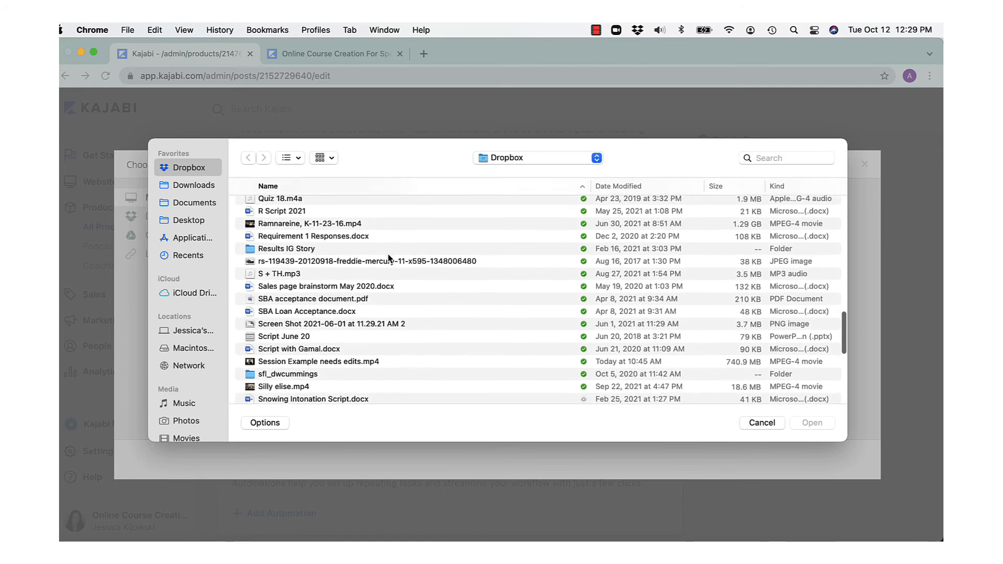
pyautogui.click(284, 264)
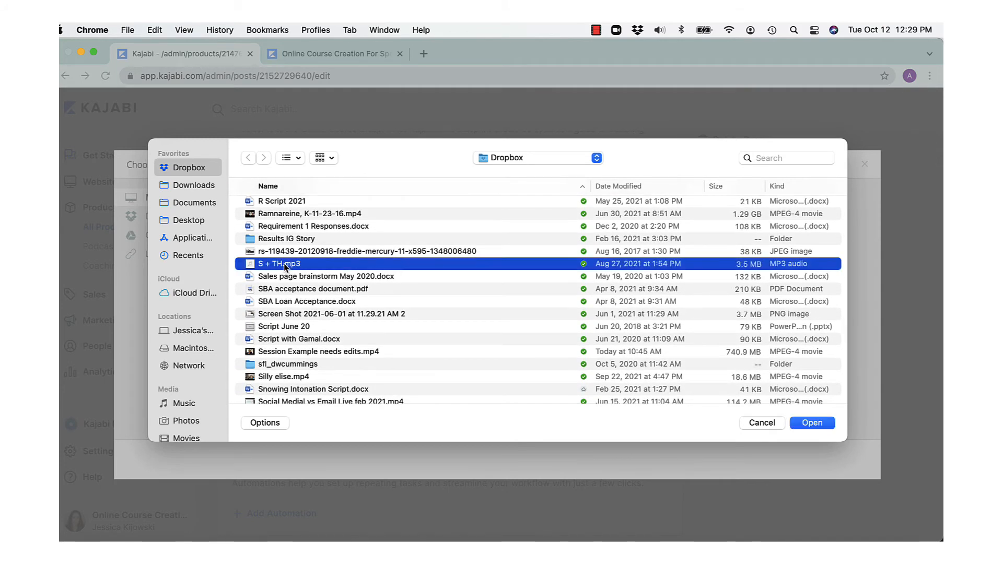
pyautogui.click(822, 422)
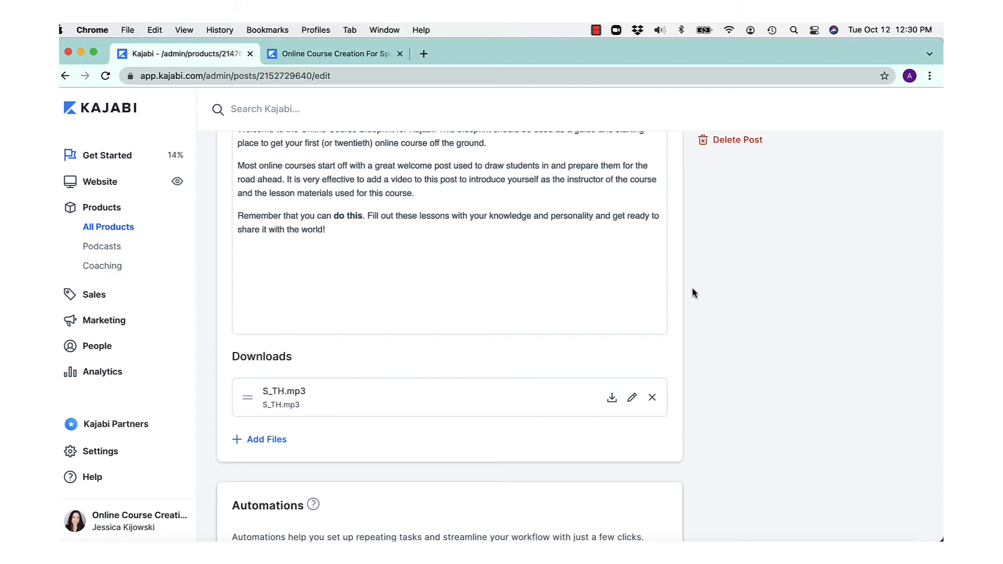
pyautogui.scroll(10, 693, 293)
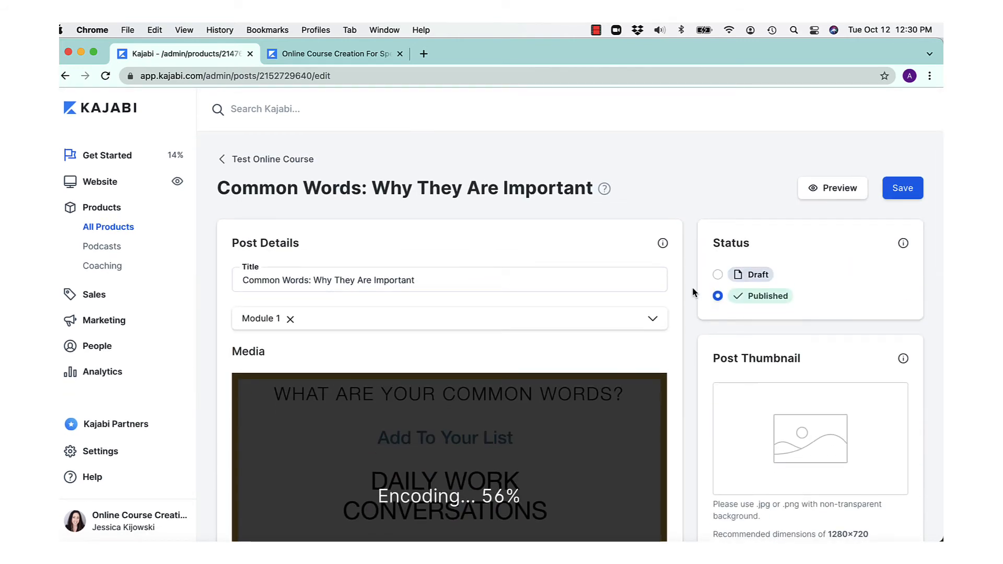
pyautogui.click(909, 190)
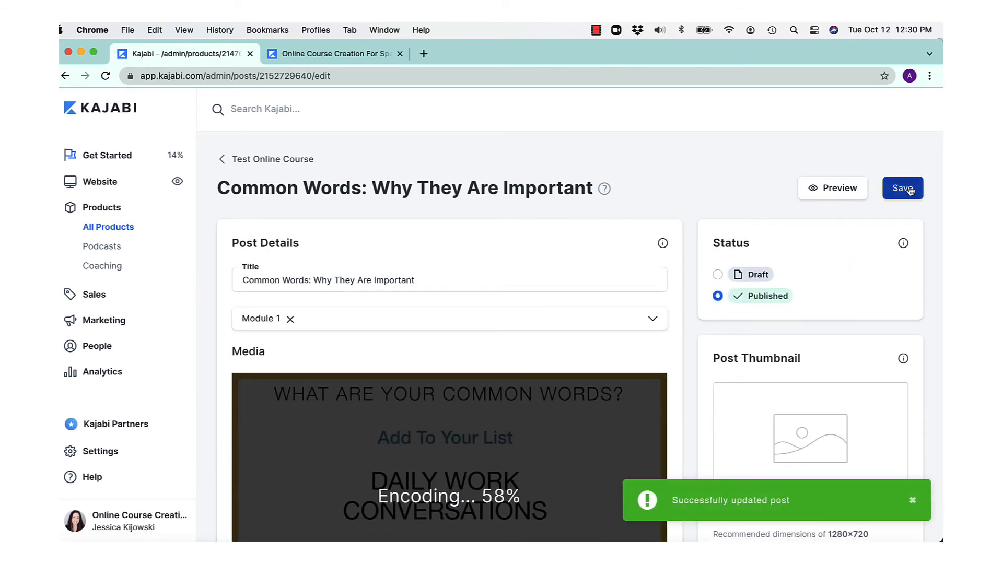
# Preview the post as a member, checking its video, the Module 1 lesson list and body text, and open the S_TH.mp3 download.
pyautogui.click(833, 191)
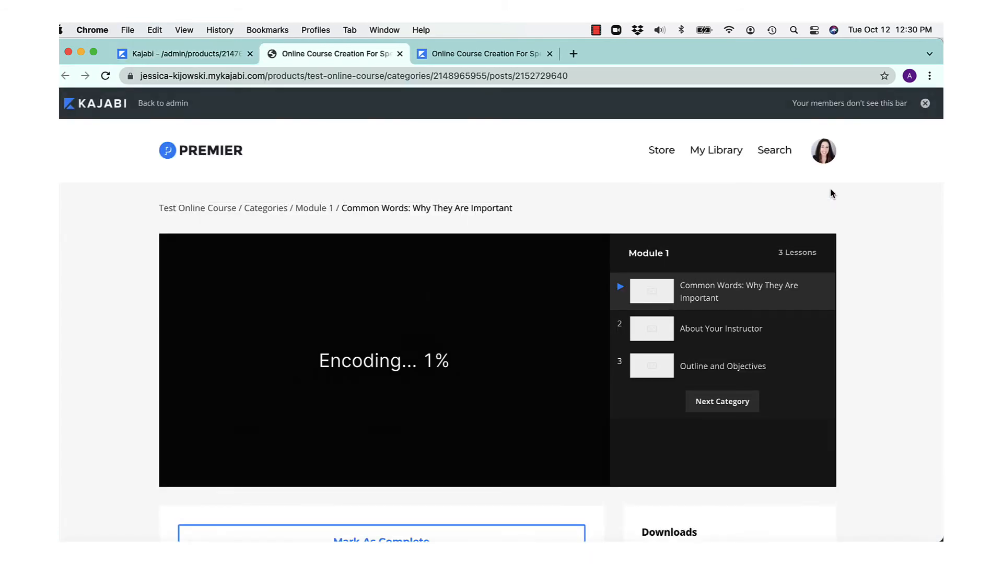
pyautogui.scroll(-3, 794, 341)
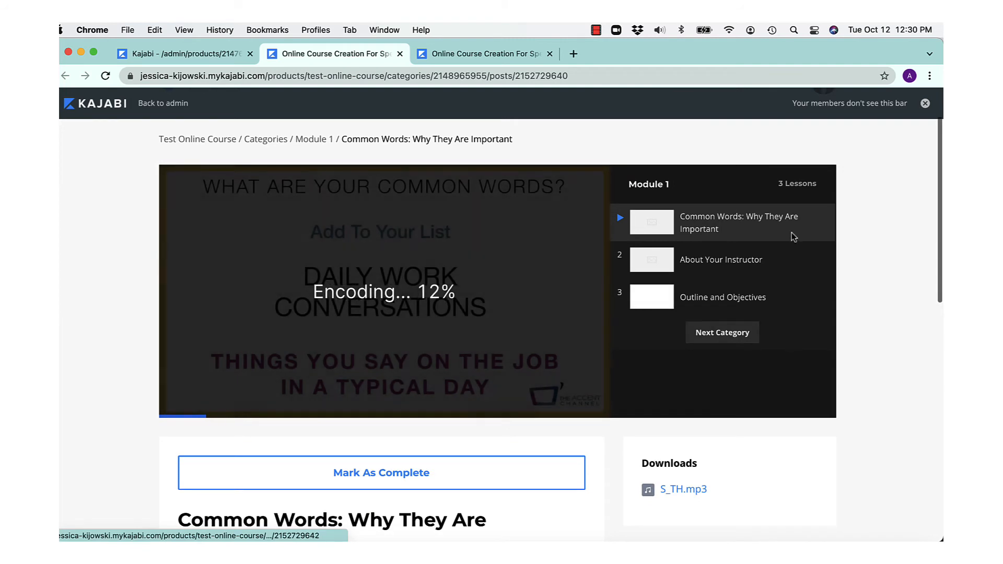
pyautogui.scroll(2, 710, 230)
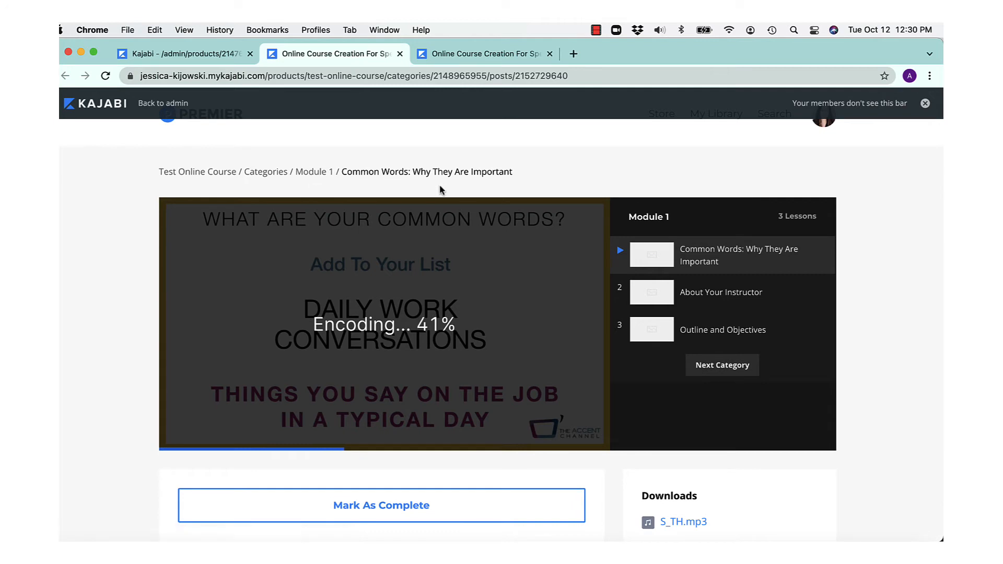
pyautogui.scroll(-1, 532, 334)
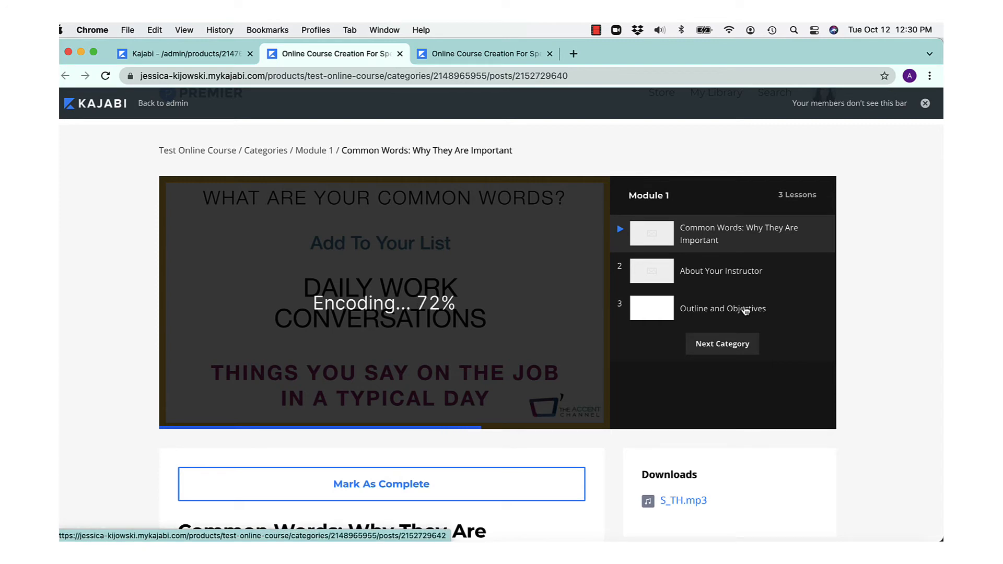
pyautogui.scroll(-8, 731, 319)
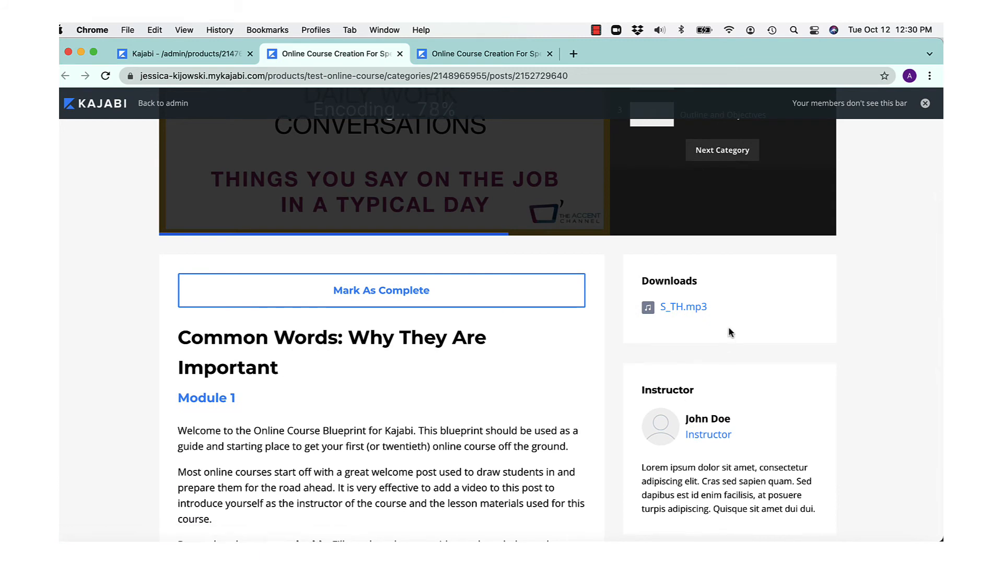
pyautogui.click(699, 309)
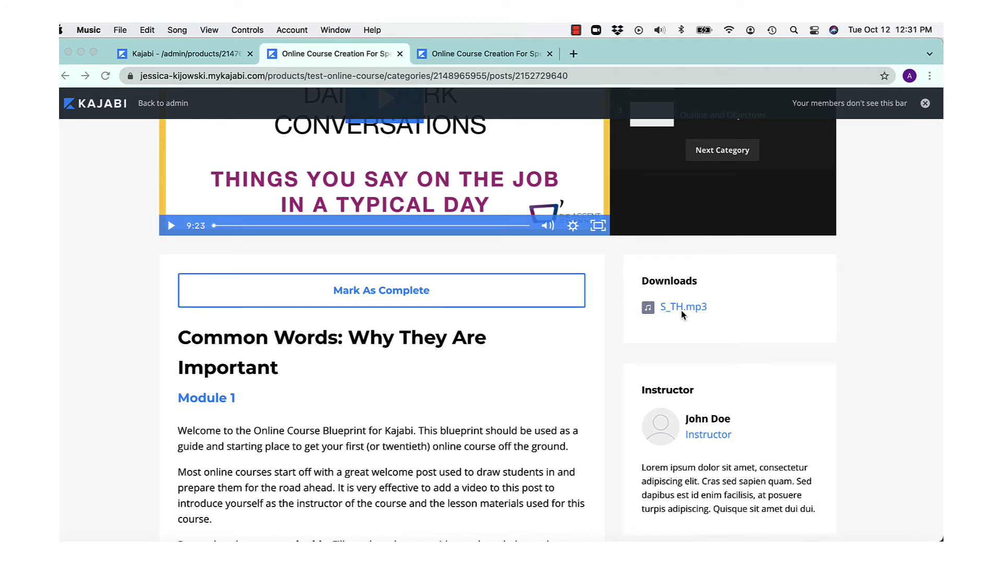
pyautogui.scroll(-3, 404, 460)
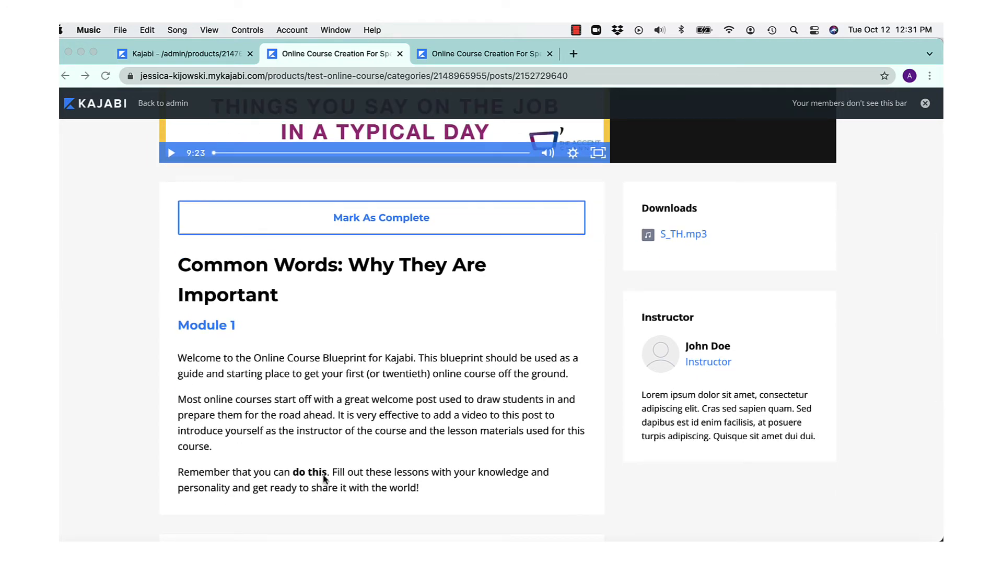
# Replace the post's entire body text with "Common Word Practice", save the post, and reload its preview to check the change.
pyautogui.click(227, 60)
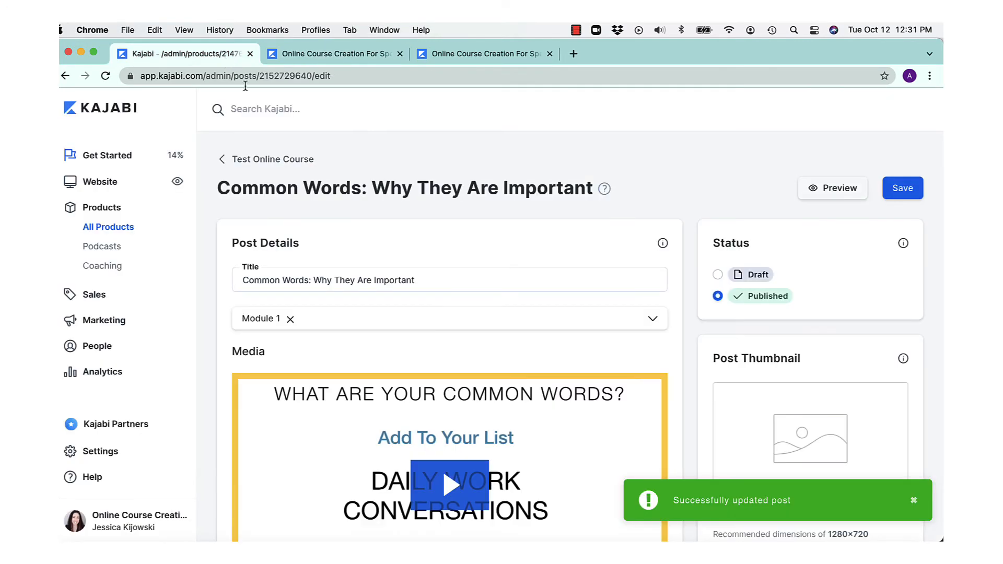
pyautogui.scroll(-10, 428, 335)
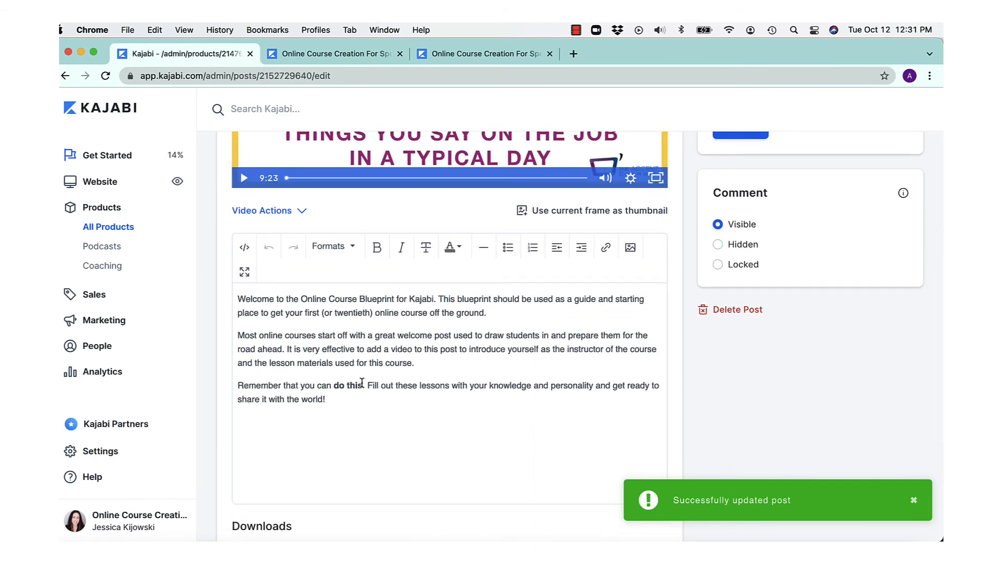
pyautogui.moveTo(338, 398); pyautogui.dragTo(200, 278)
pyautogui.write('Common Word')
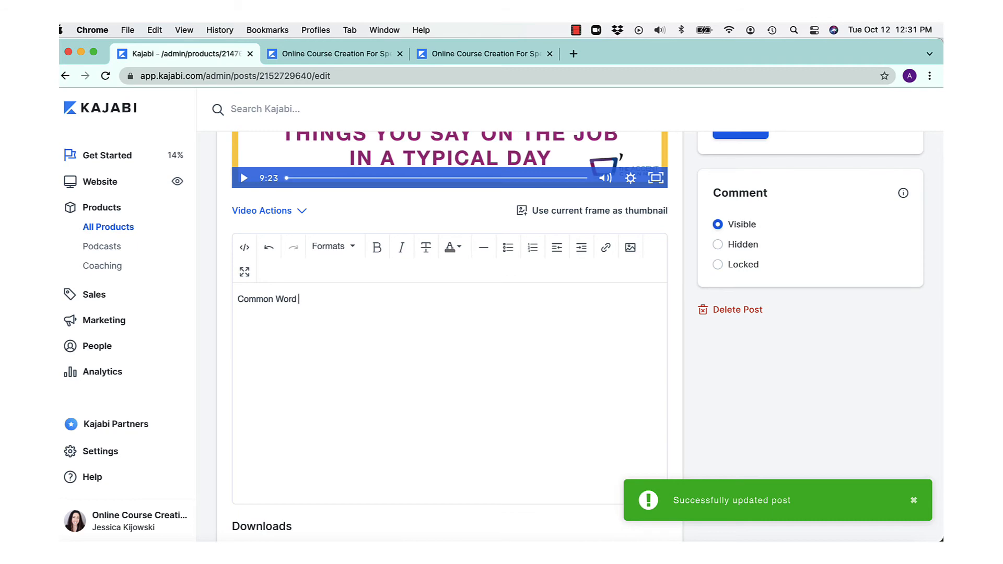
pyautogui.write('e')
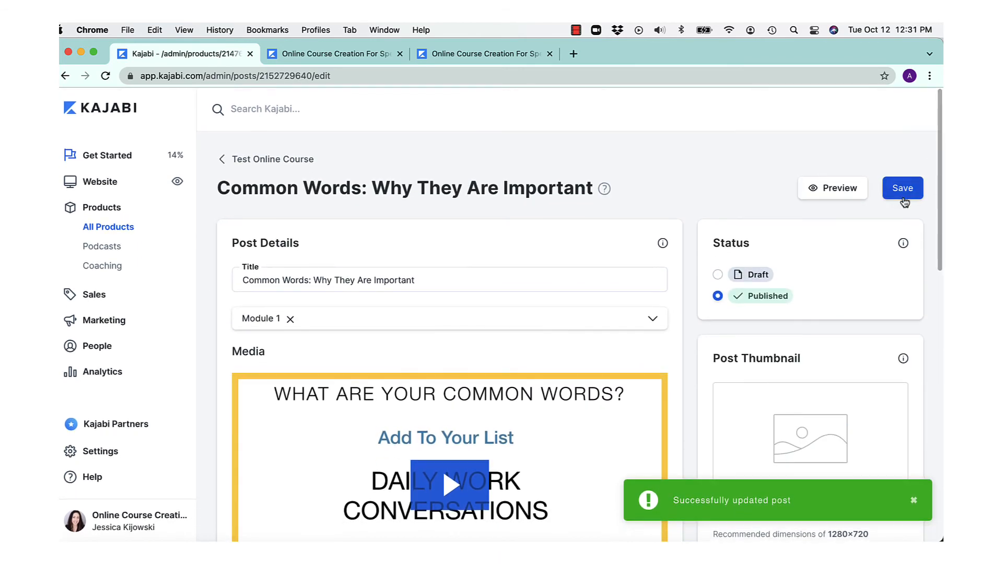
pyautogui.click(904, 197)
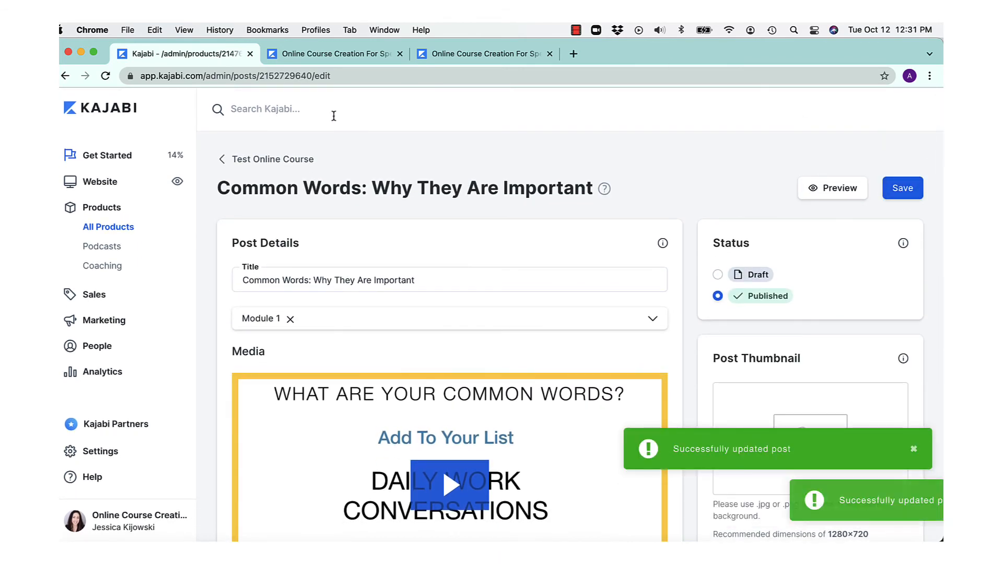
pyautogui.click(344, 56)
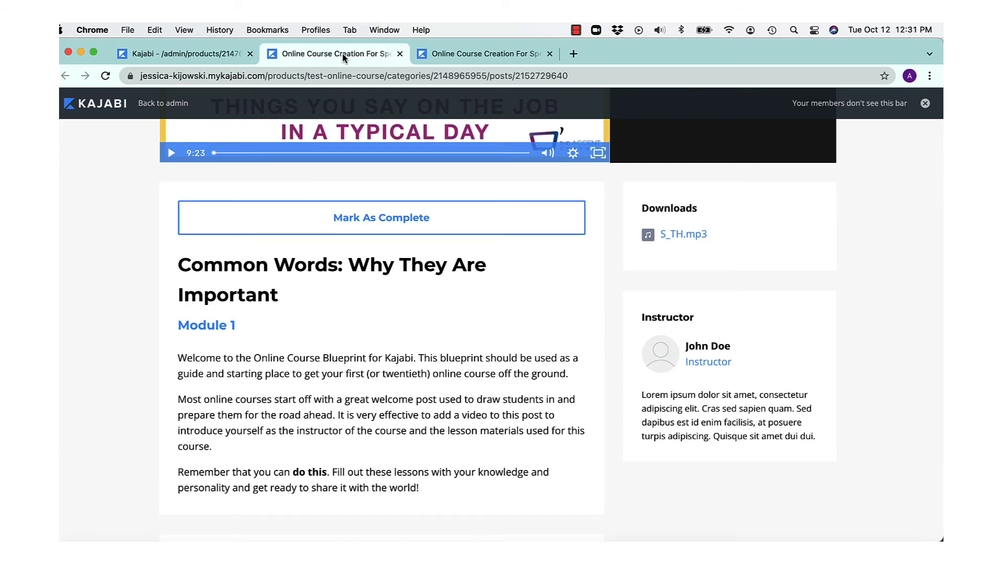
pyautogui.click(105, 77)
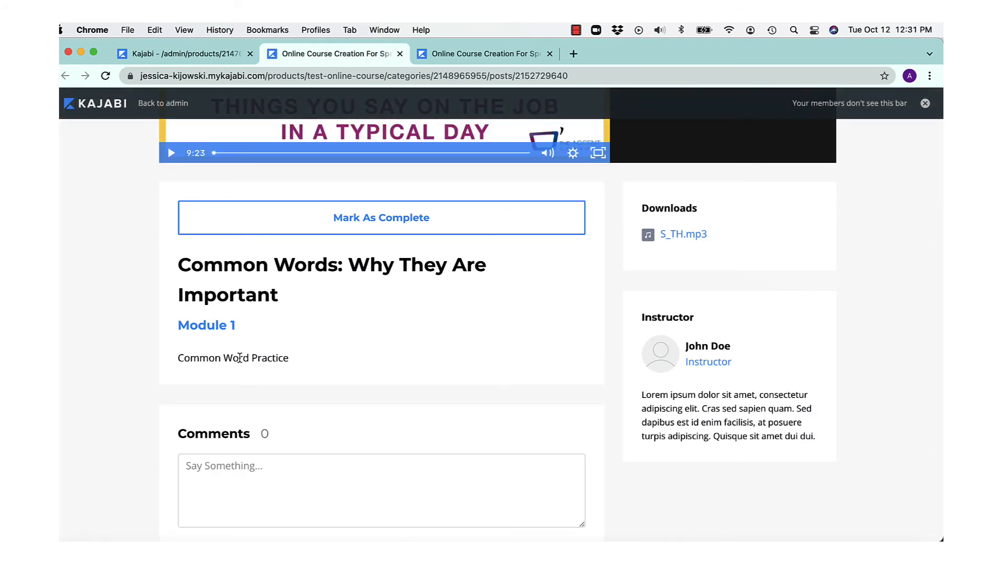
# Review the post's preview down to its comments section, and look over the post's settings in the editor.
pyautogui.scroll(-4, 279, 511)
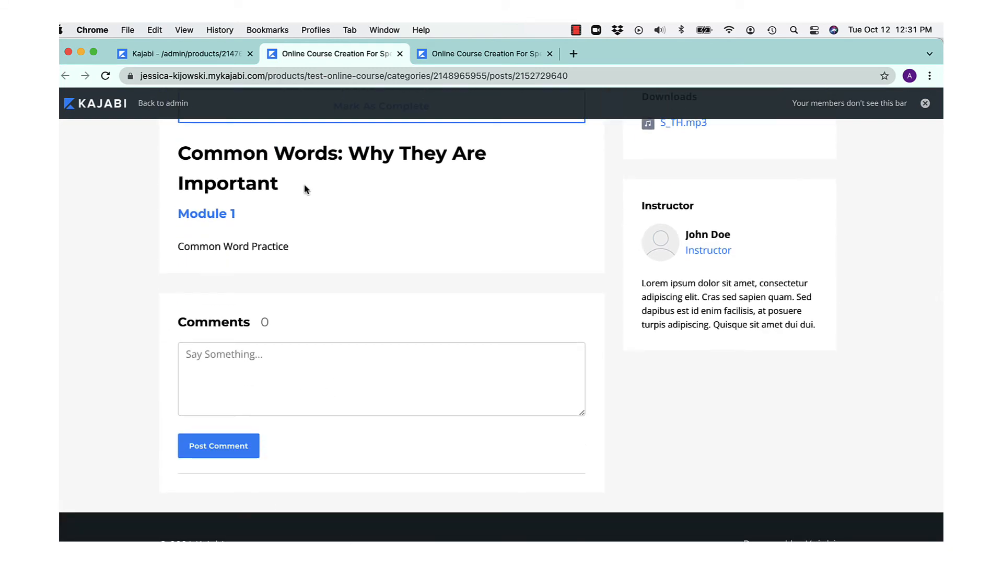
pyautogui.click(224, 54)
pyautogui.scroll(-10, 410, 391)
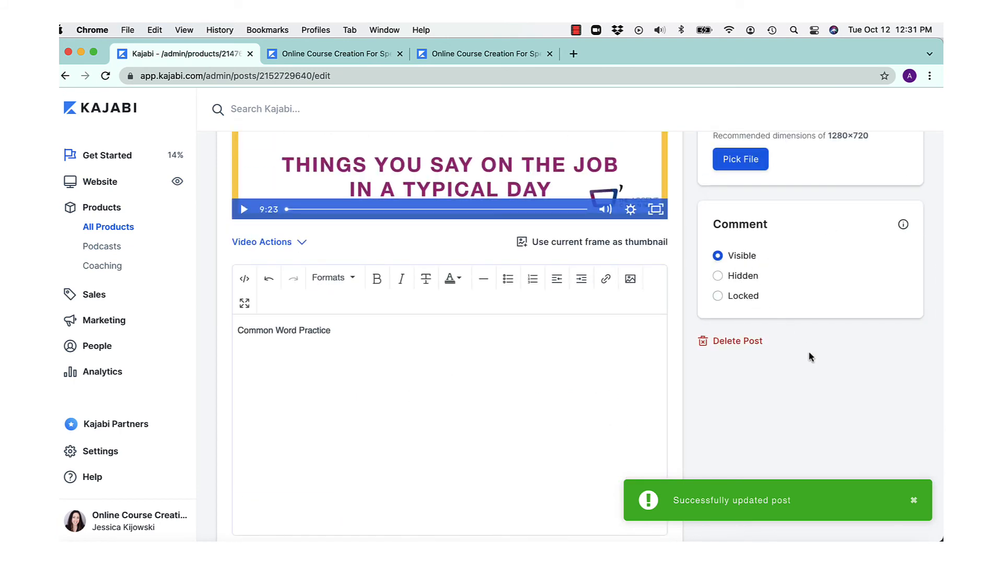
pyautogui.scroll(-5, 811, 354)
pyautogui.scroll(15, 810, 355)
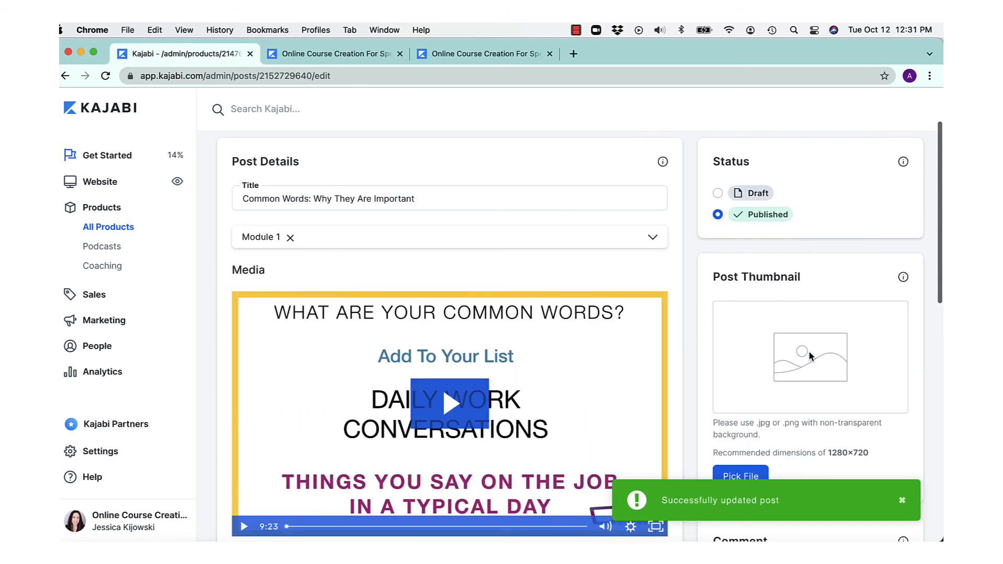
pyautogui.scroll(3, 810, 355)
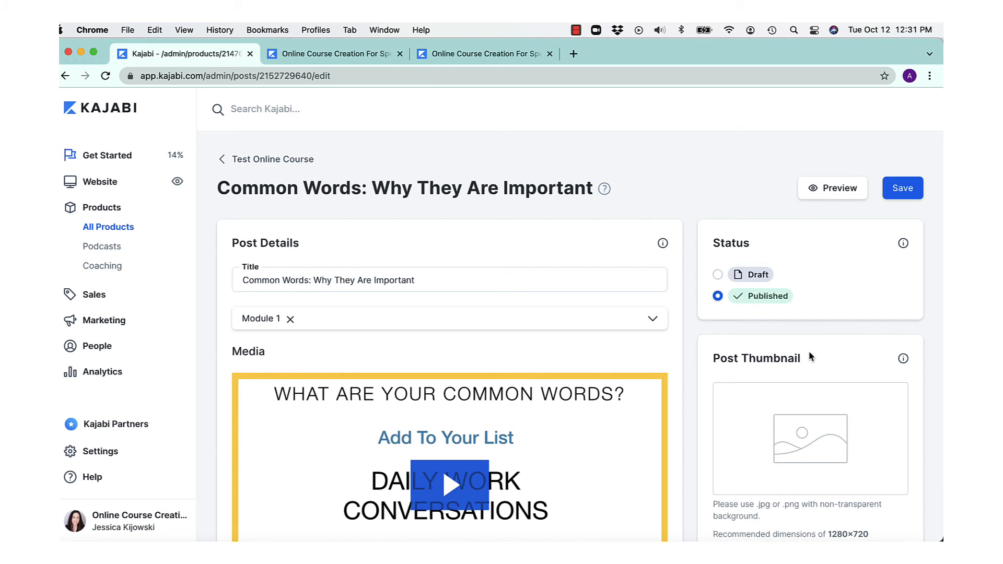
# Return to the Test Online Course outline and open the course's live Premier theme for customizing.
pyautogui.click(273, 160)
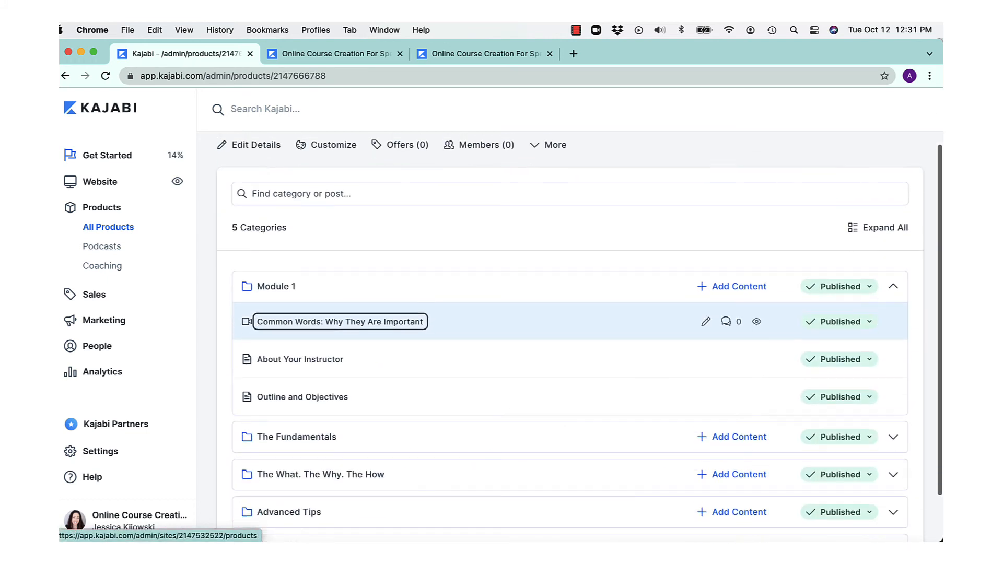
pyautogui.scroll(1, 504, 315)
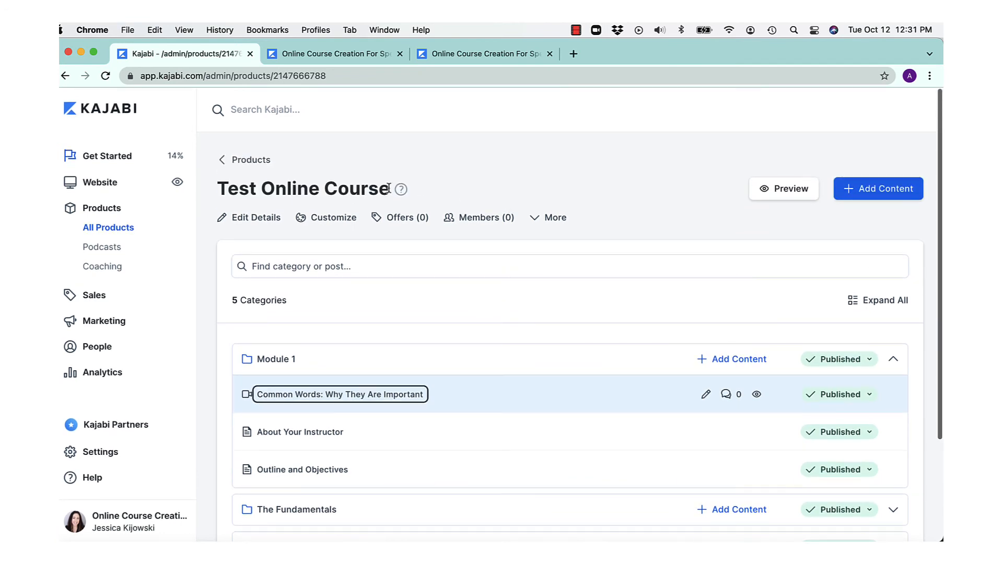
pyautogui.click(338, 222)
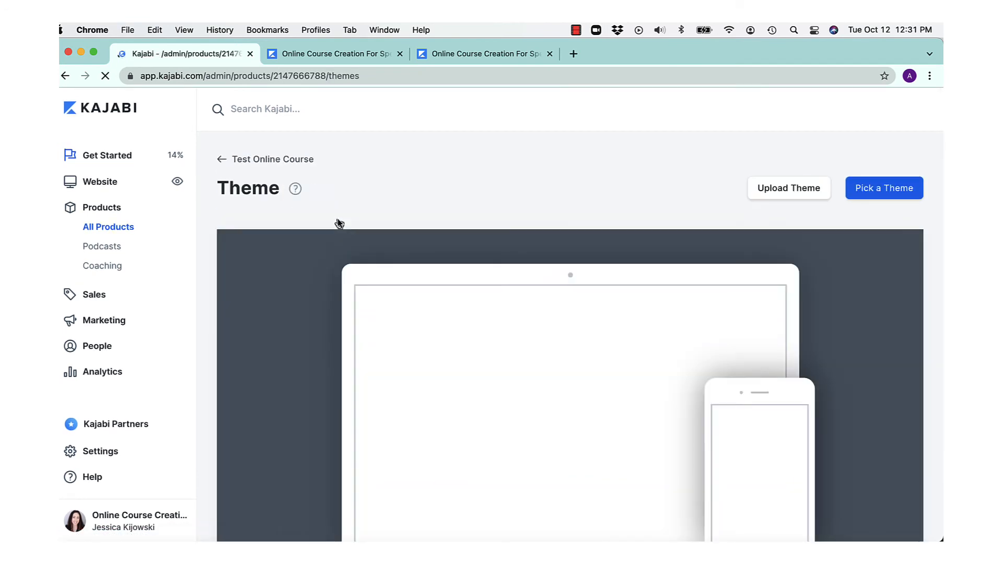
pyautogui.scroll(-3, 454, 360)
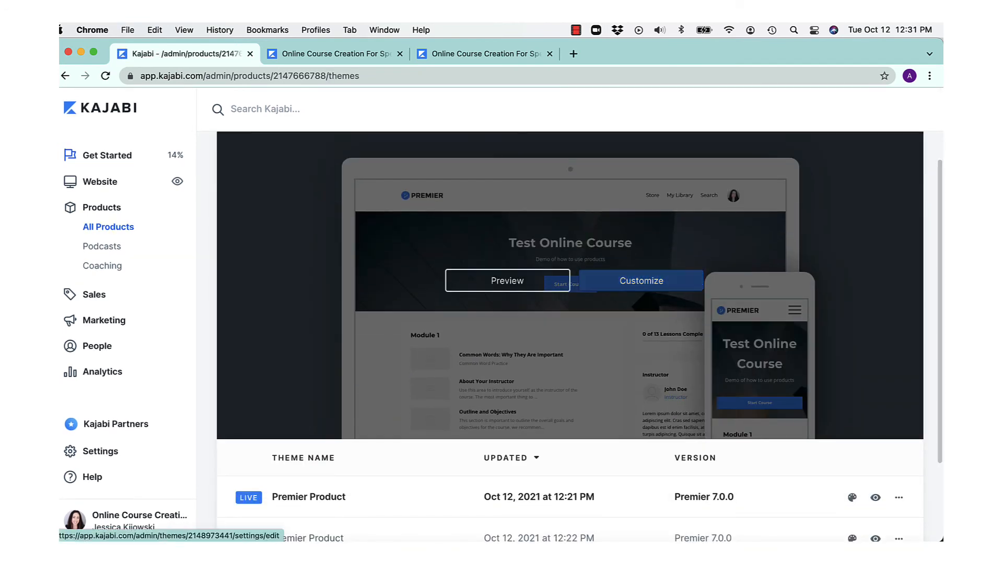
pyautogui.click(634, 290)
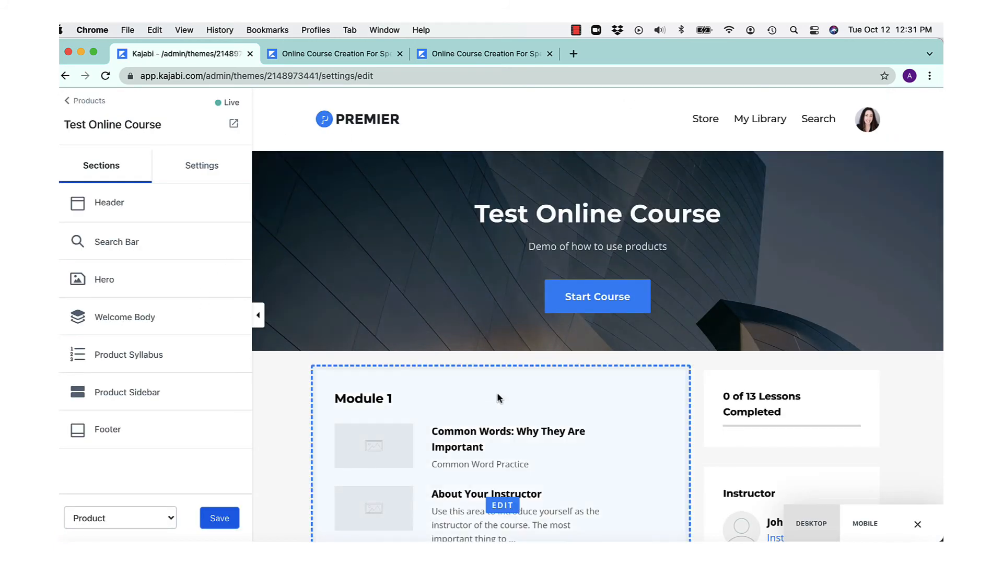
# Delete the Instructor block from the course page's sidebar.
pyautogui.scroll(-3, 497, 392)
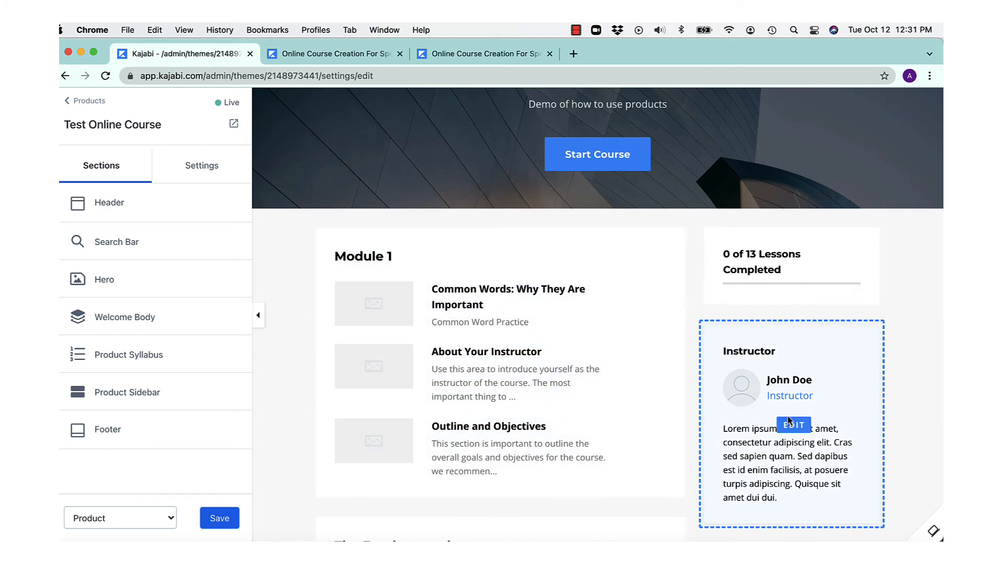
pyautogui.click(789, 422)
pyautogui.scroll(-4, 92, 357)
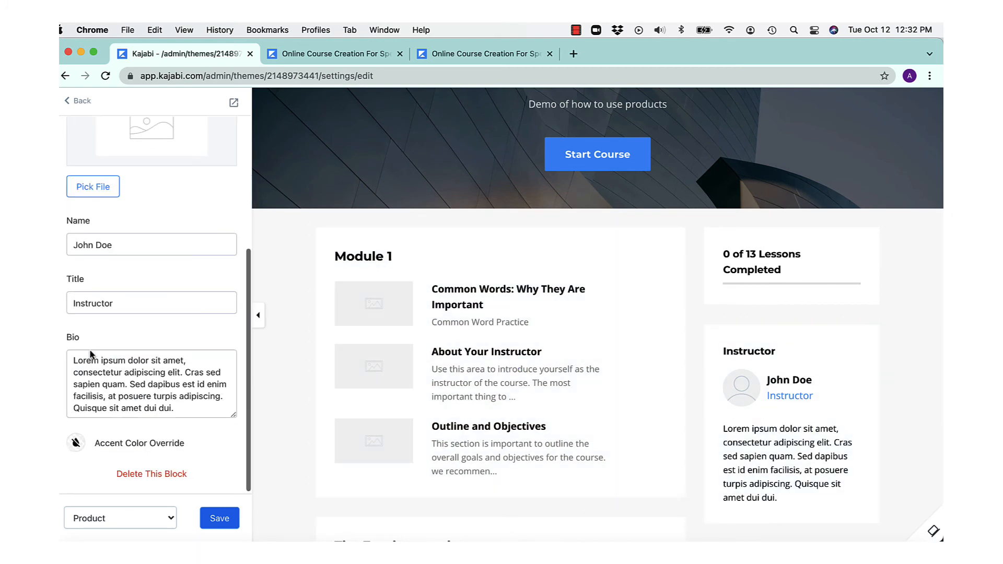
pyautogui.click(128, 475)
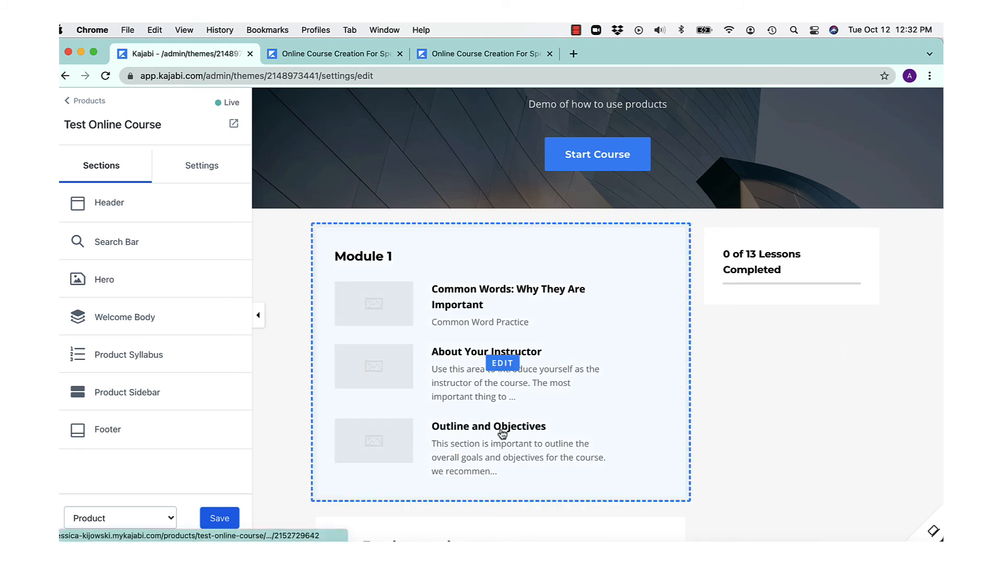
pyautogui.scroll(3, 481, 423)
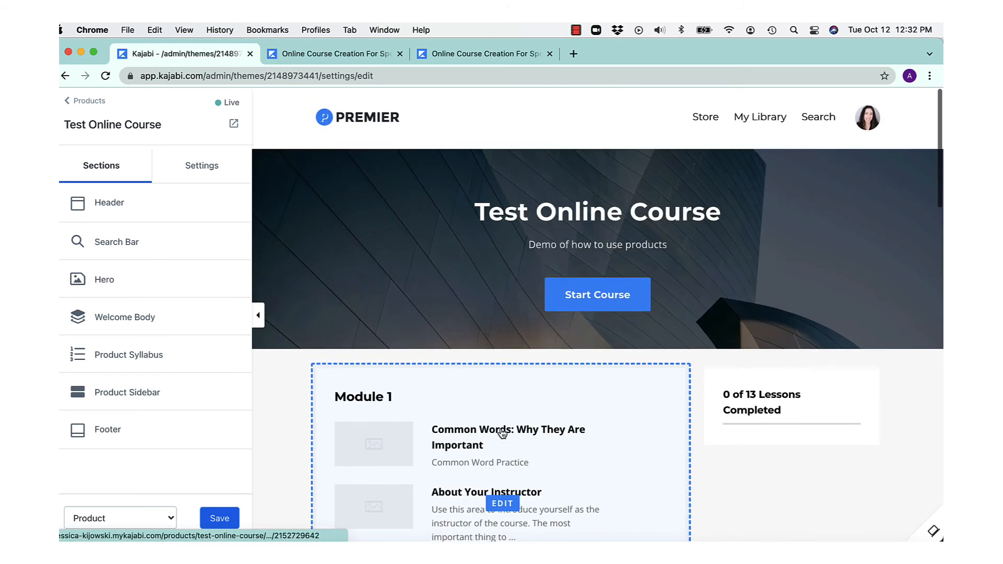
# In the theme's typography settings, set the base font to Abril Fatface and the heading font to BioRhyme, and save.
pyautogui.click(196, 175)
pyautogui.click(125, 241)
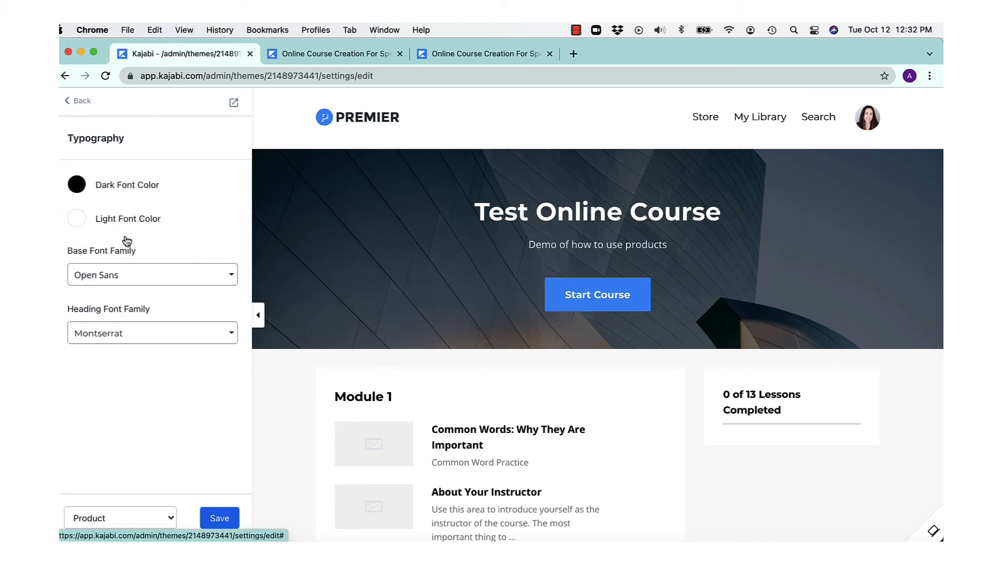
pyautogui.click(120, 273)
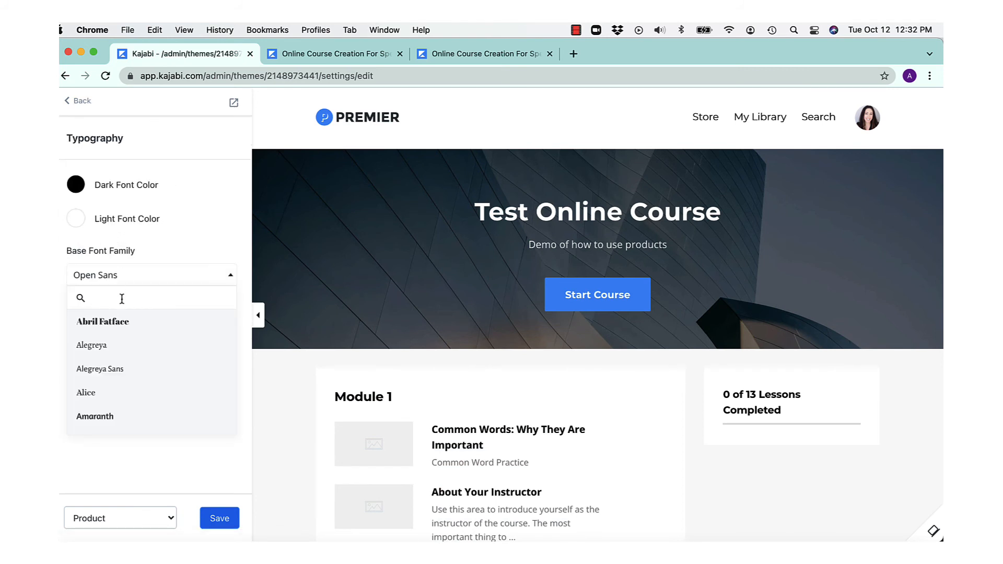
pyautogui.click(118, 323)
pyautogui.click(118, 334)
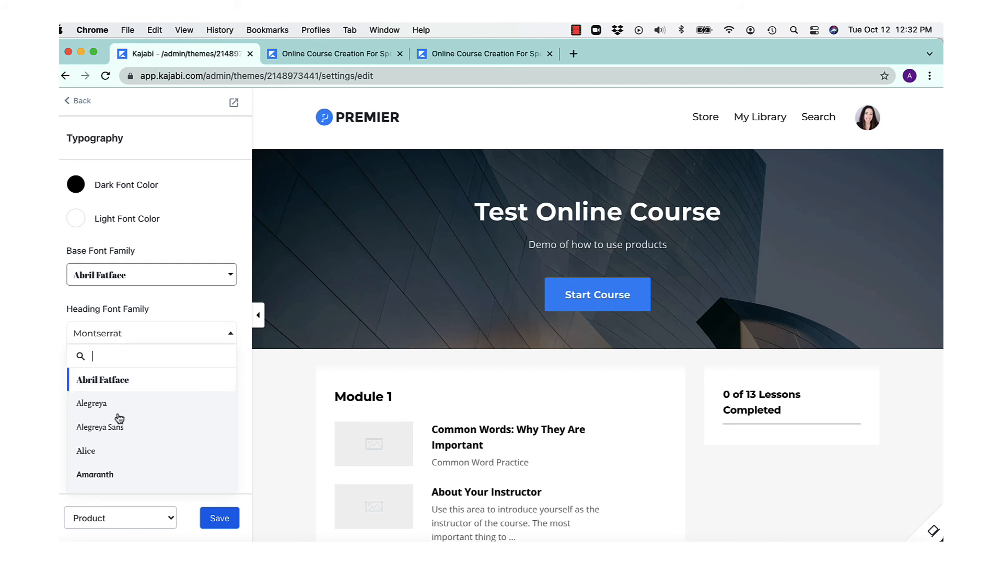
pyautogui.scroll(-3, 115, 434)
pyautogui.click(114, 465)
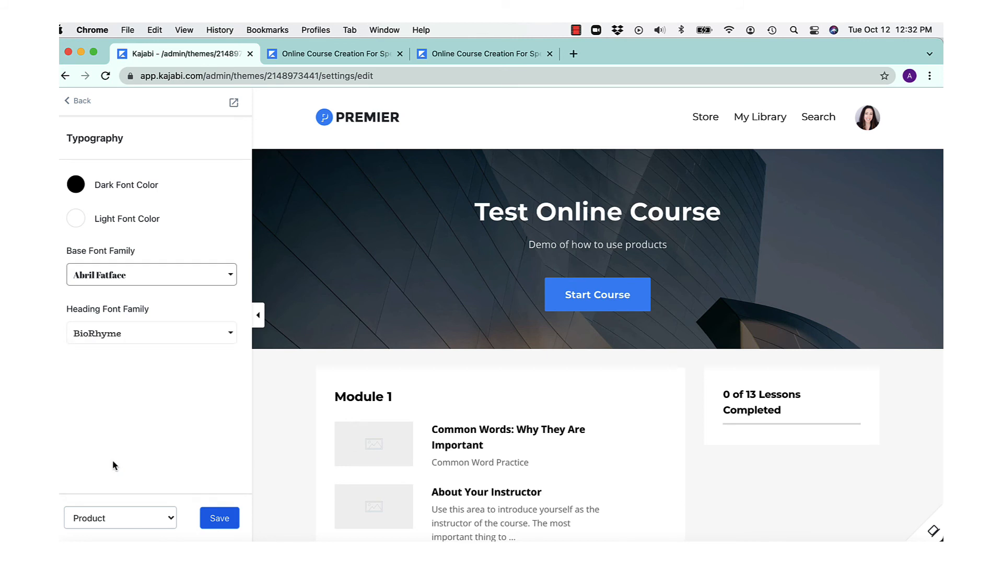
pyautogui.click(211, 518)
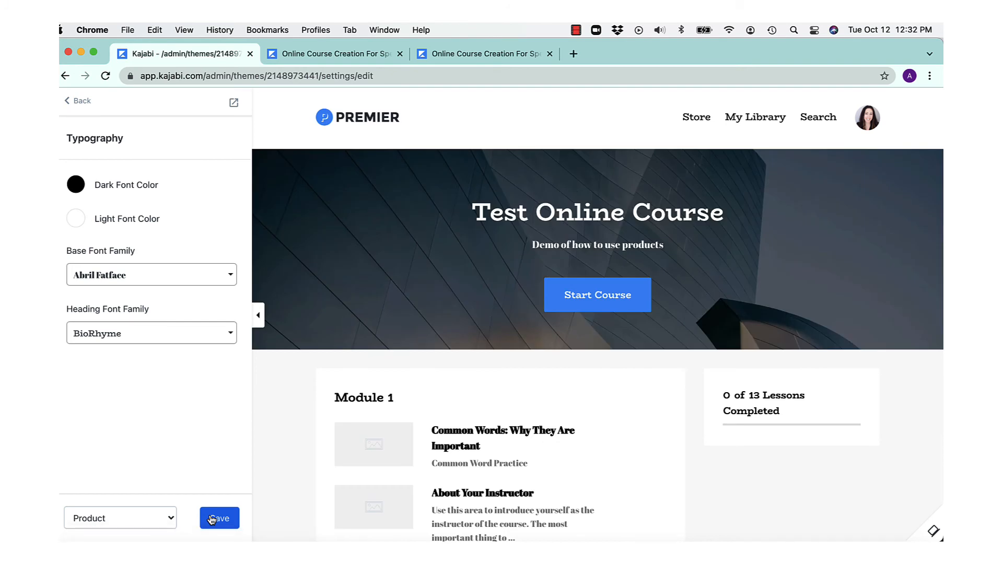
# Change the theme's base font family to Domine and save the theme.
pyautogui.click(168, 272)
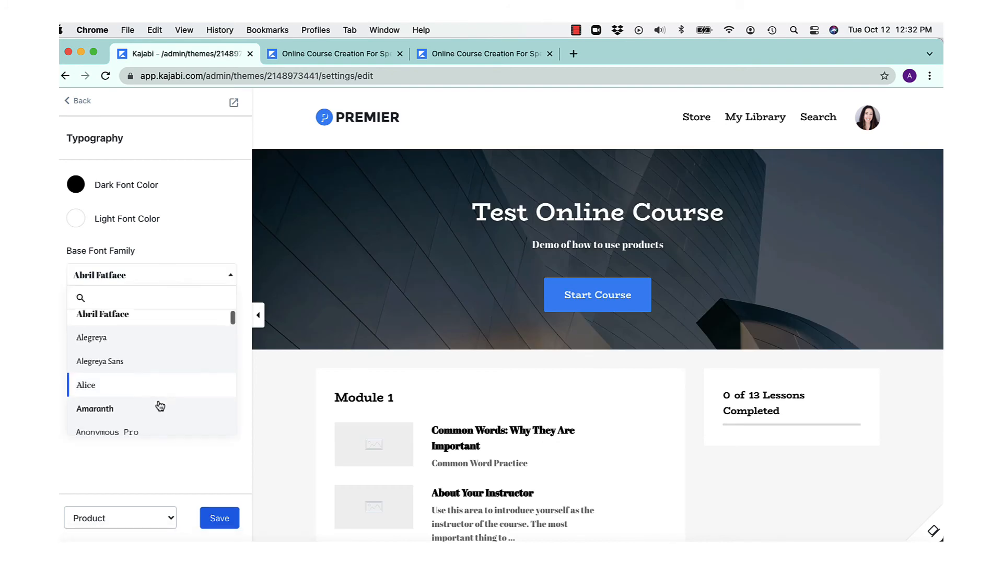
pyautogui.scroll(-5, 157, 403)
pyautogui.scroll(-5, 160, 404)
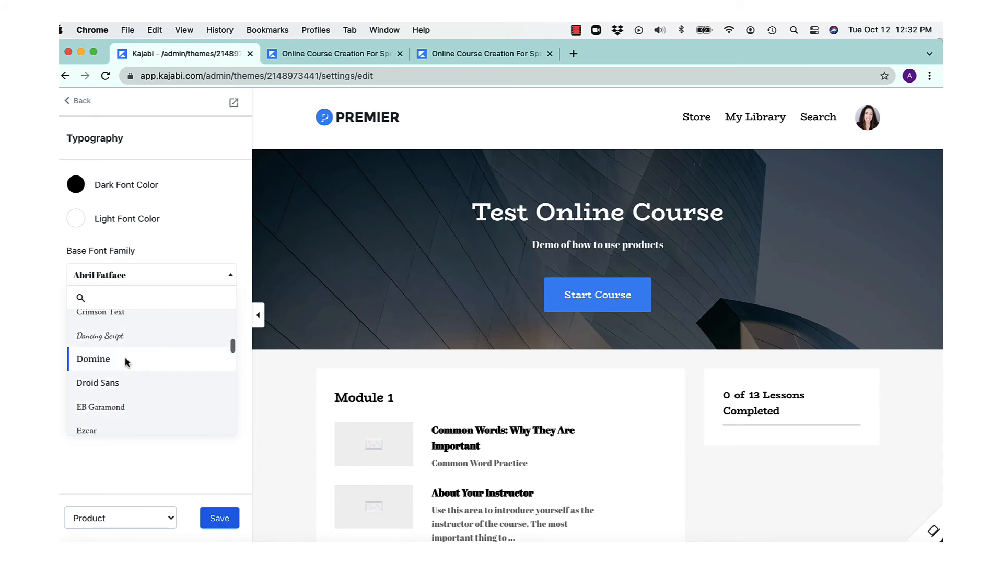
pyautogui.click(128, 358)
pyautogui.click(222, 522)
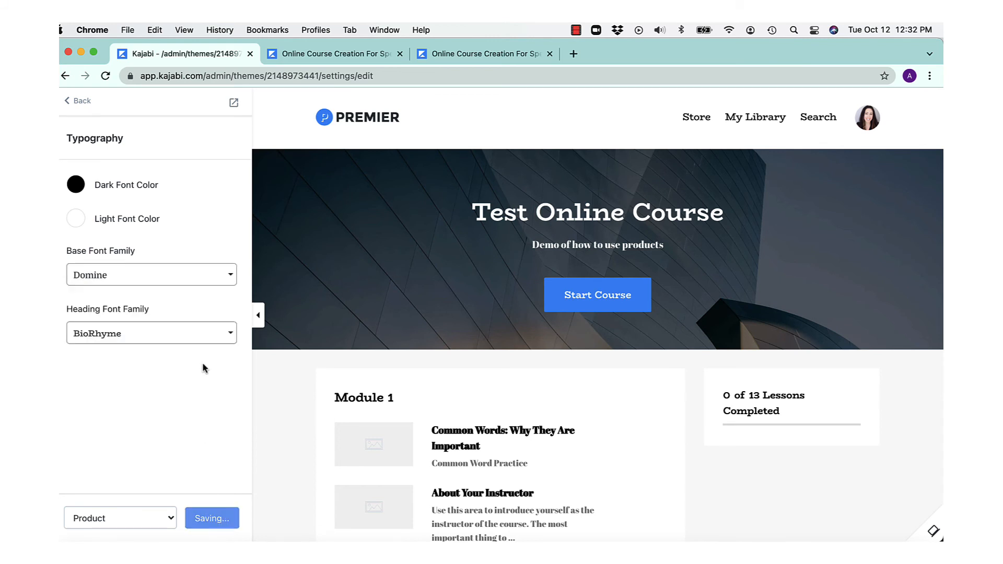
# Change the theme's heading font family to Playfair Display and save the theme.
pyautogui.click(204, 334)
pyautogui.scroll(-15, 134, 454)
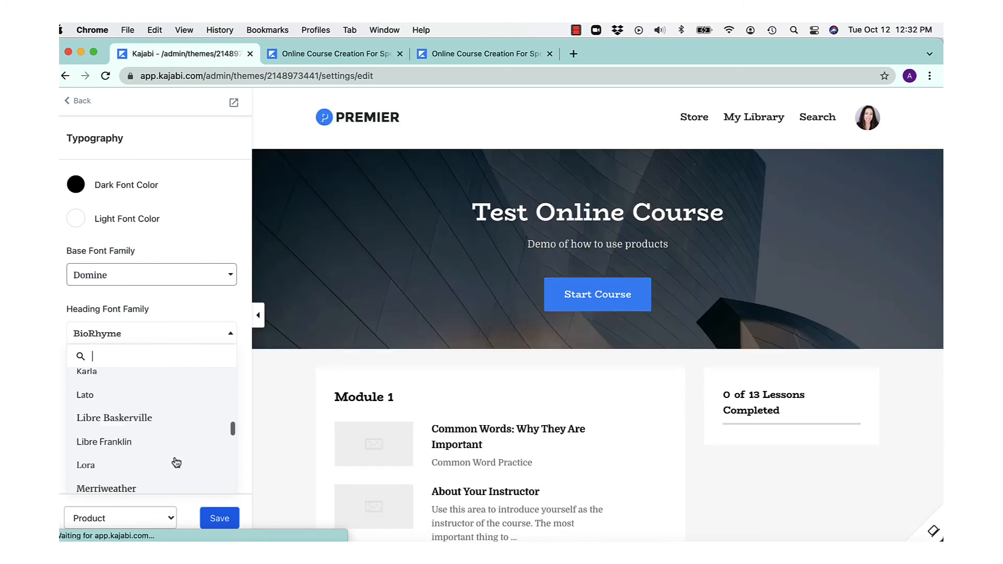
pyautogui.click(135, 449)
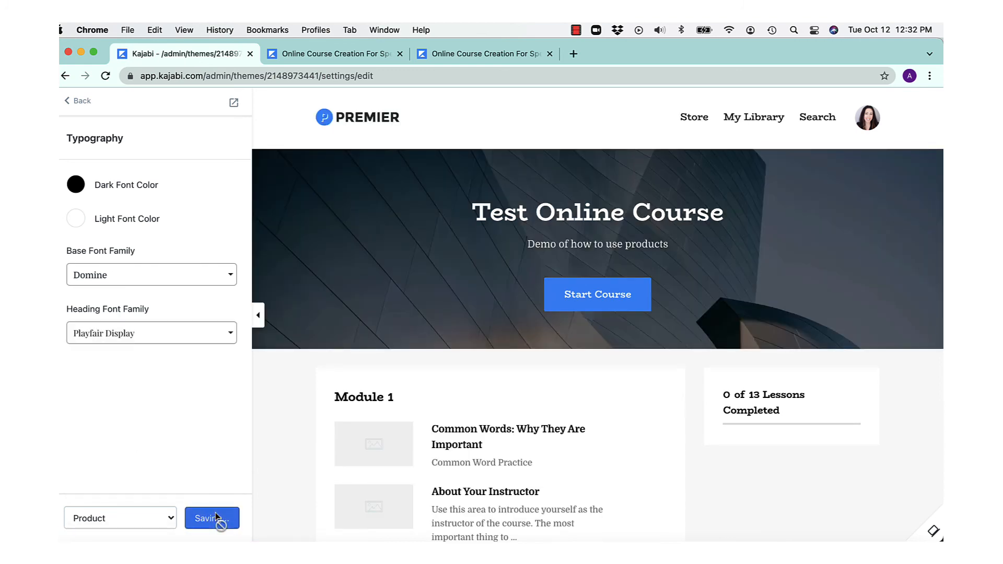
pyautogui.click(217, 518)
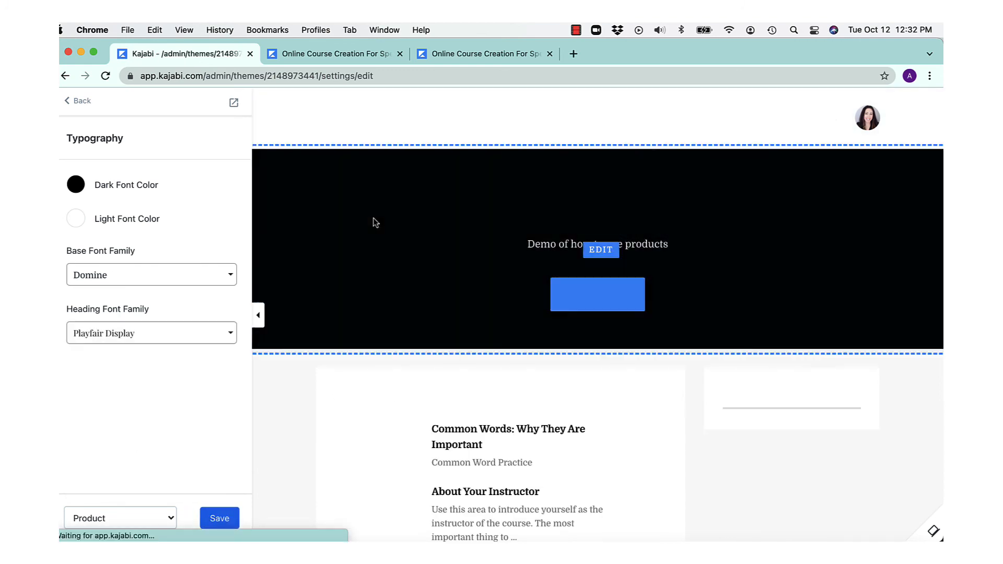
# Set the hero section's overlay color to red and save the theme.
pyautogui.click(374, 224)
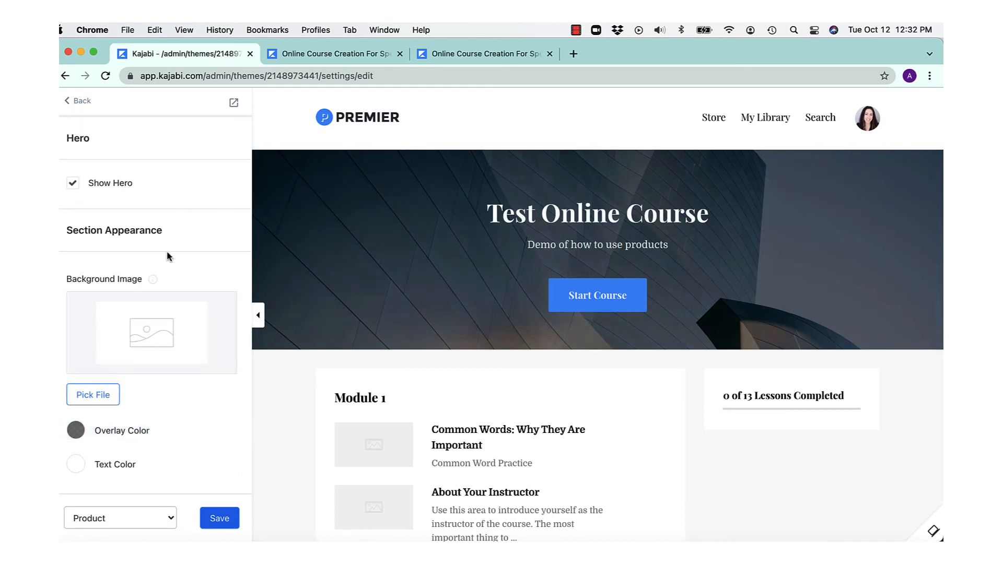
pyautogui.scroll(1, 167, 256)
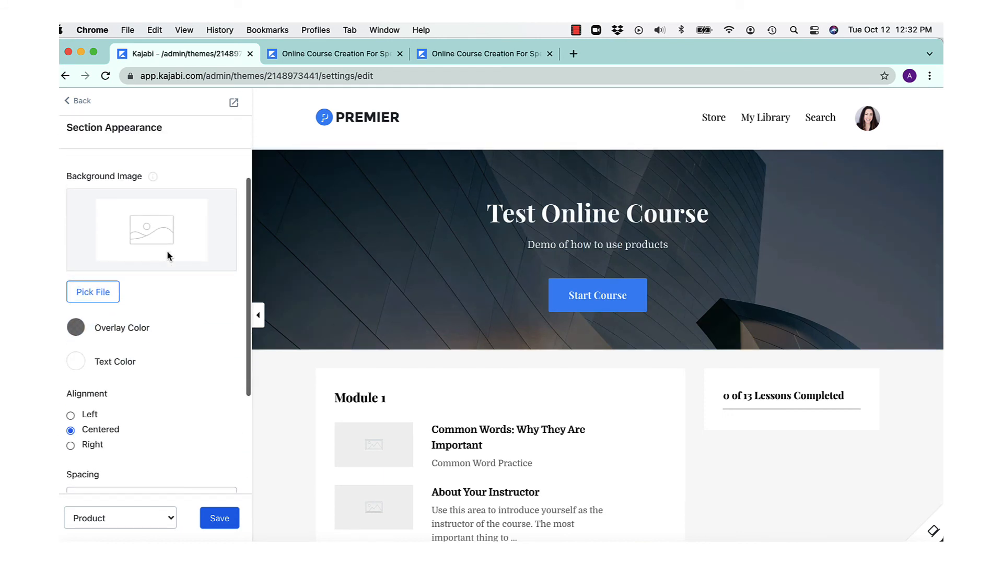
pyautogui.click(81, 325)
pyautogui.click(136, 407)
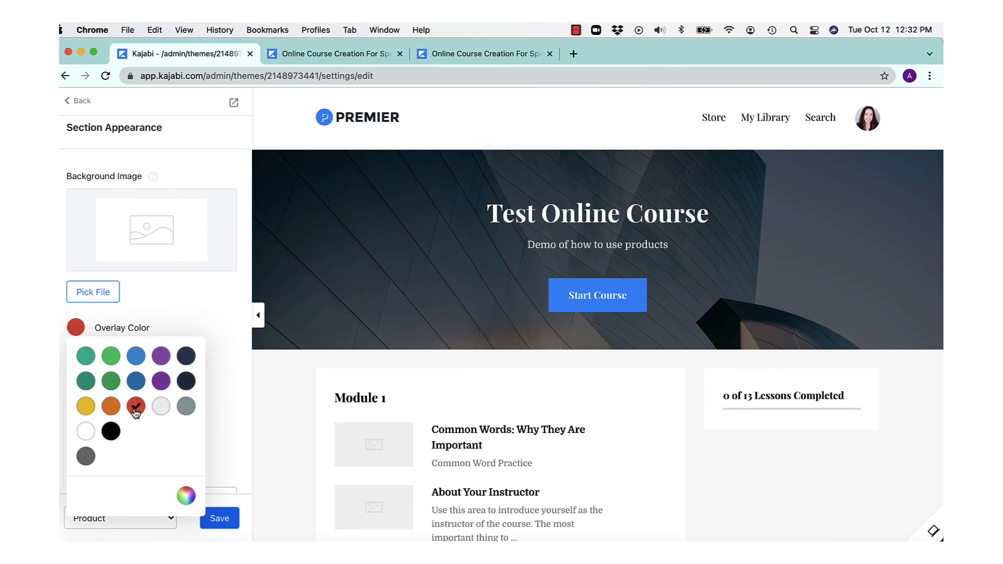
pyautogui.click(230, 519)
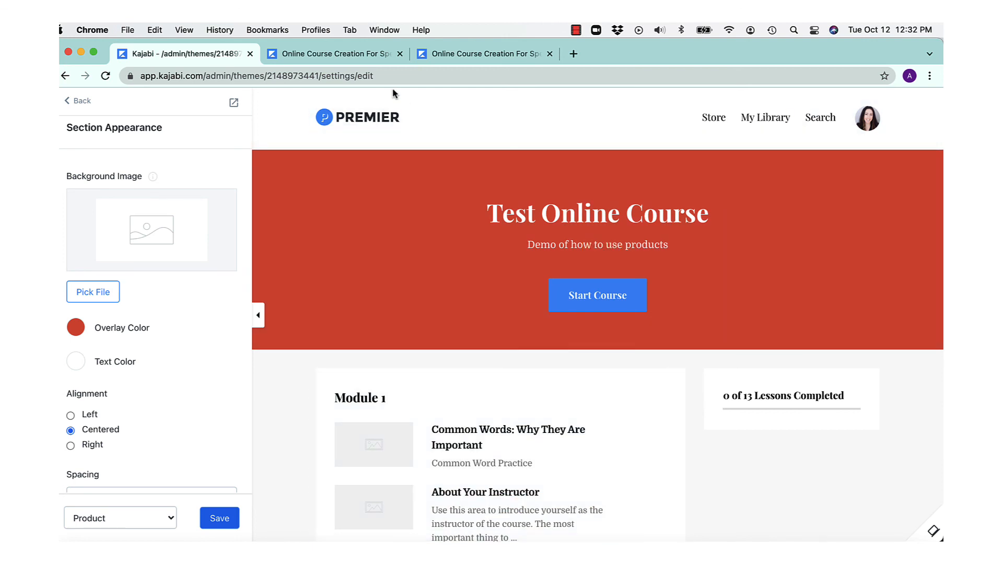
# Switch the header's logo type from image to text.
pyautogui.click(367, 119)
pyautogui.scroll(-5, 151, 328)
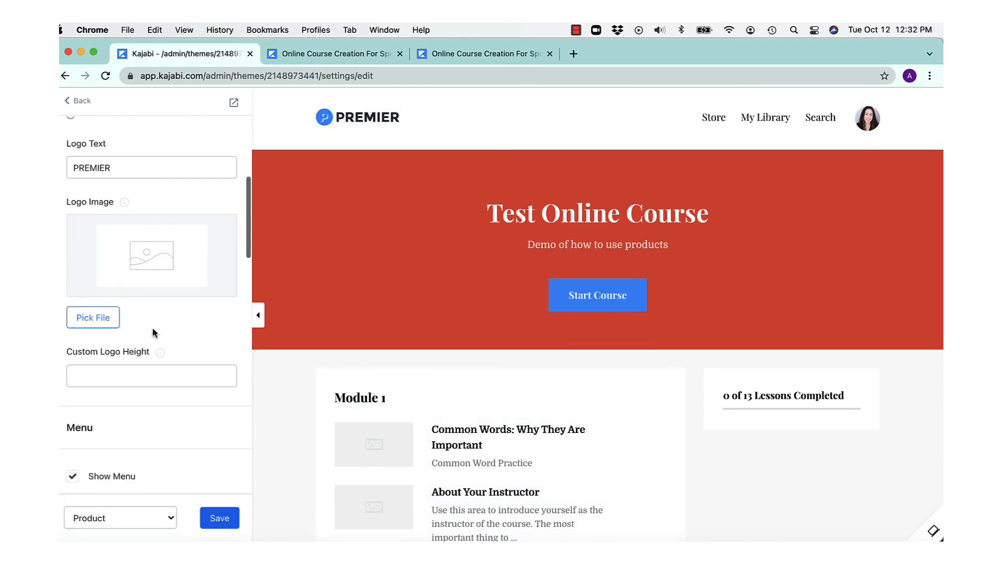
pyautogui.scroll(1, 152, 329)
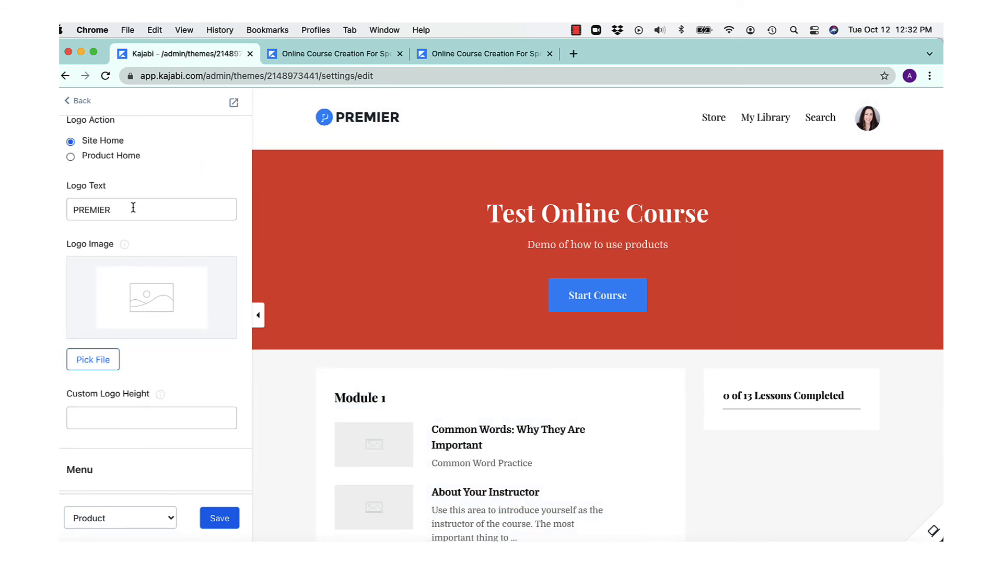
pyautogui.scroll(1, 133, 206)
pyautogui.scroll(3, 127, 211)
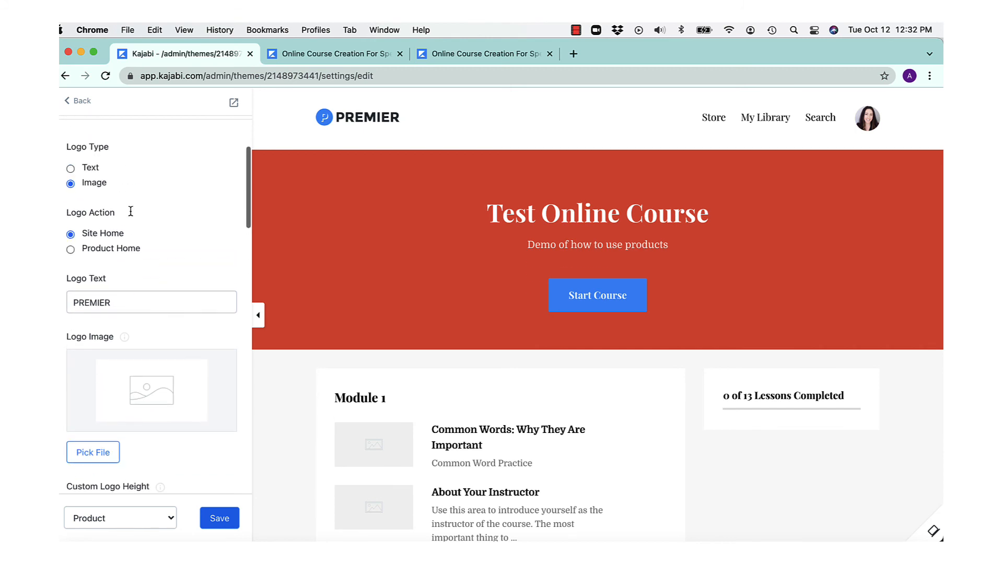
pyautogui.click(71, 168)
# Replace the header's logo text with "The Accent Channel".
pyautogui.scroll(-3, 183, 231)
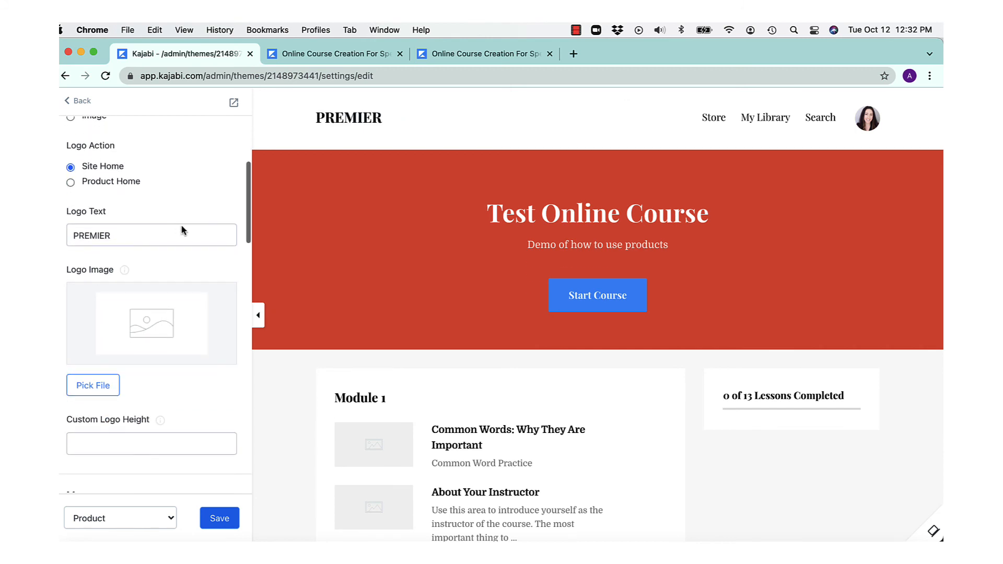
pyautogui.moveTo(110, 235); pyautogui.dragTo(64, 239)
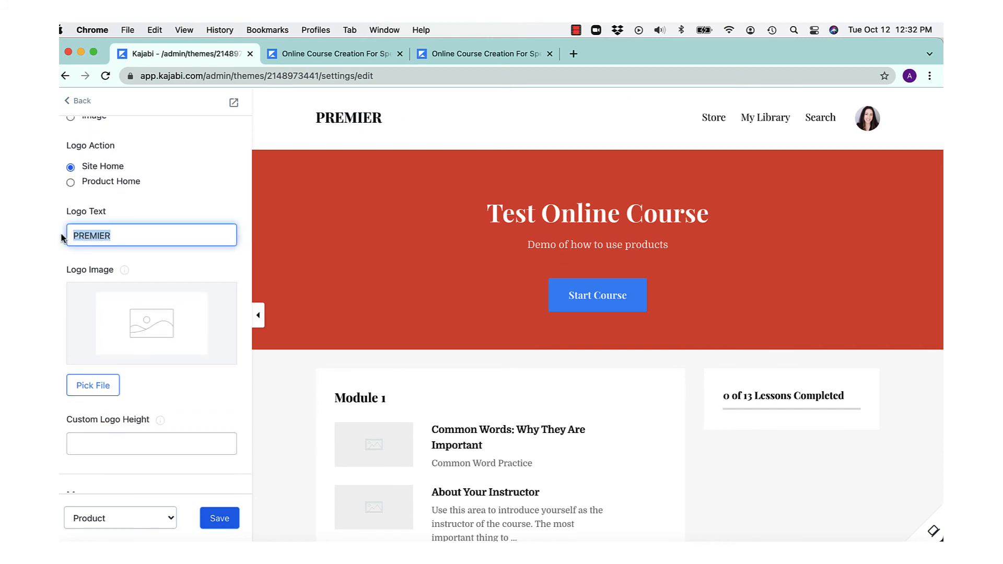
pyautogui.write('the')
pyautogui.press('BackSpace')
pyautogui.press('BackSpace')
pyautogui.press('BackSpace')
pyautogui.write('The ')
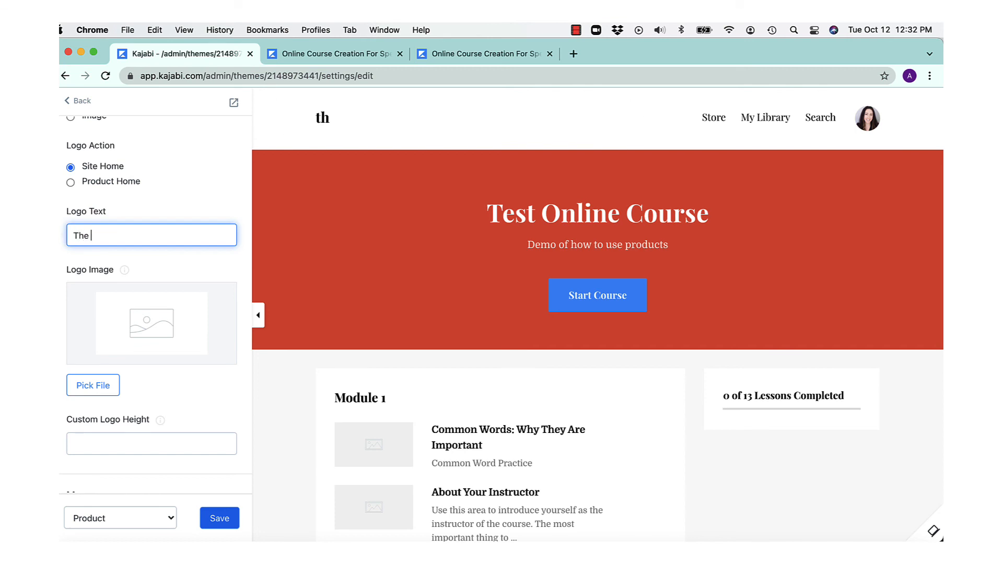
pyautogui.write('Accent Channel')
pyautogui.press('Return')
pyautogui.moveTo(568, 121)
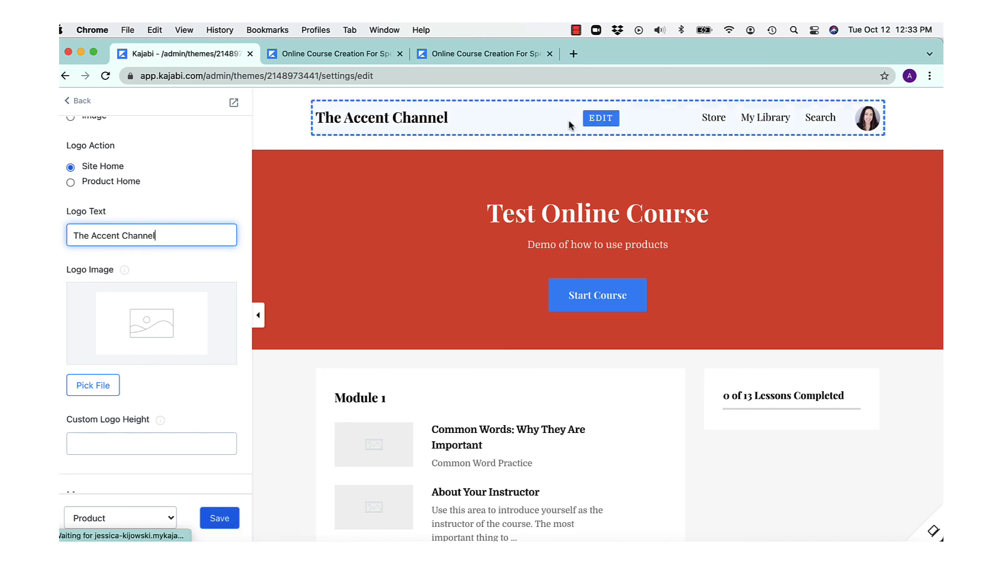
# Review the header settings and the updated course page preview, and return to the theme's list of sections.
pyautogui.click(600, 124)
pyautogui.scroll(-5, 551, 235)
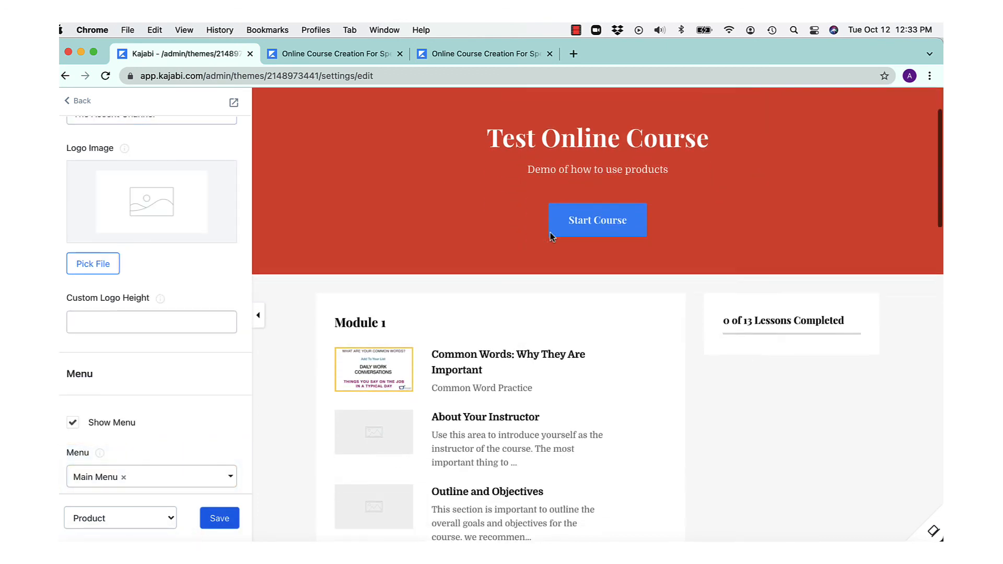
pyautogui.scroll(5, 551, 236)
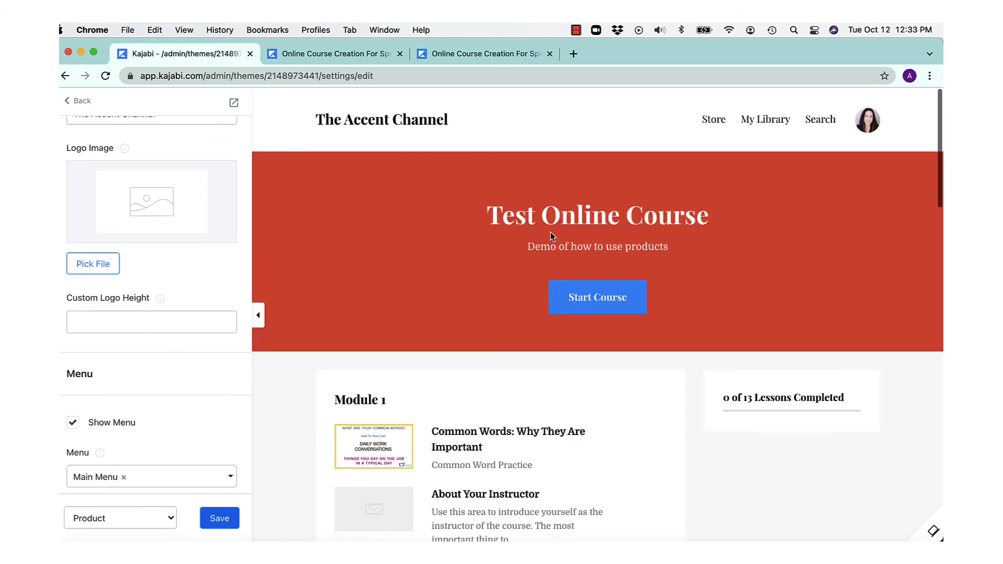
pyautogui.click(83, 108)
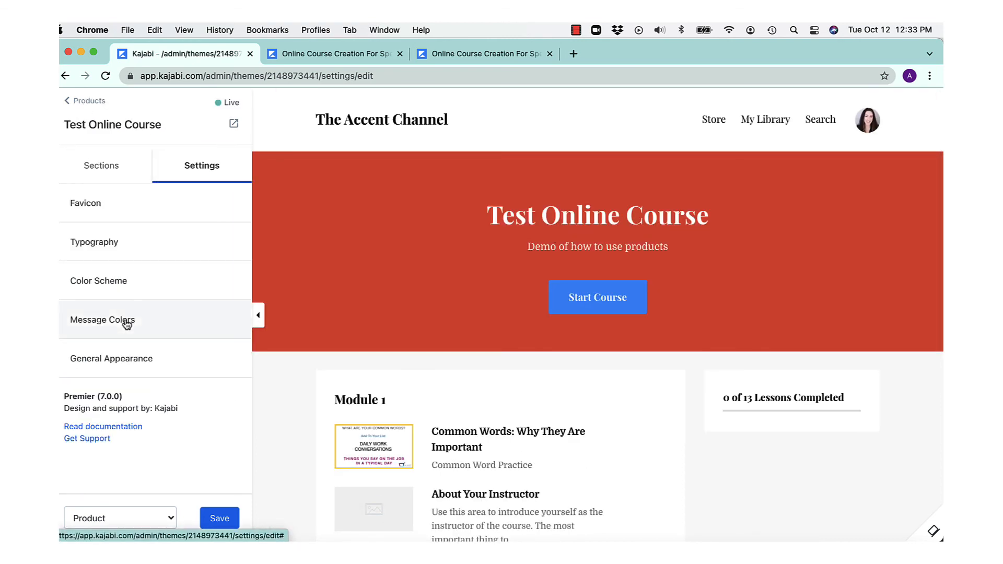
pyautogui.click(122, 181)
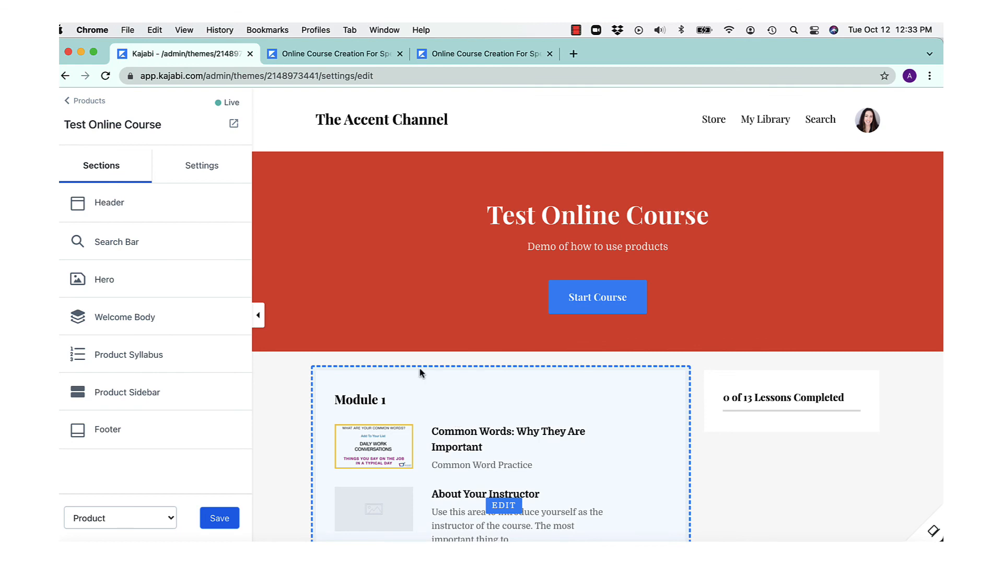
# Reload the live preview of the "Common Words: Why They Are Important" post and examine its header, fonts and layout.
pyautogui.click(360, 54)
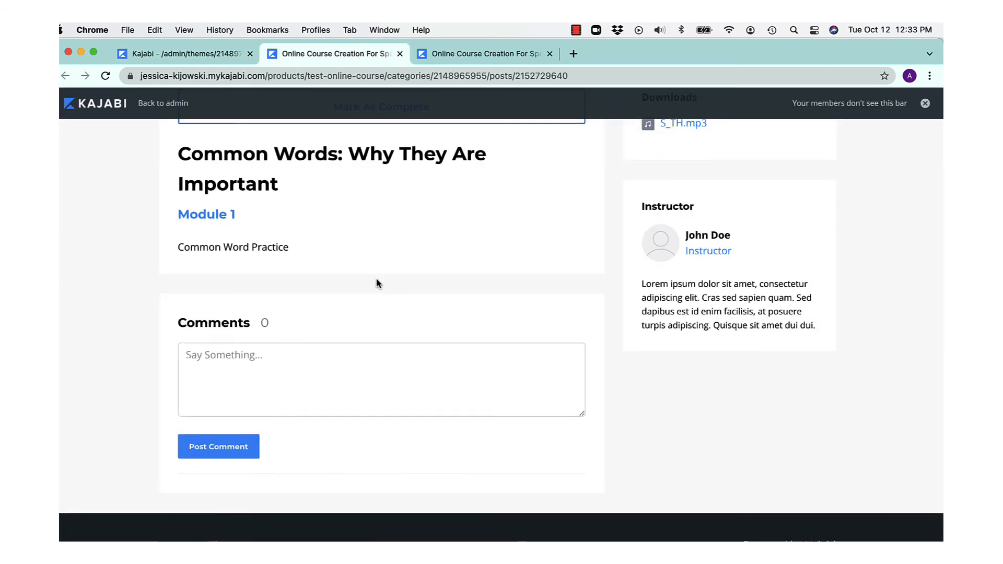
pyautogui.scroll(10, 376, 280)
pyautogui.click(105, 76)
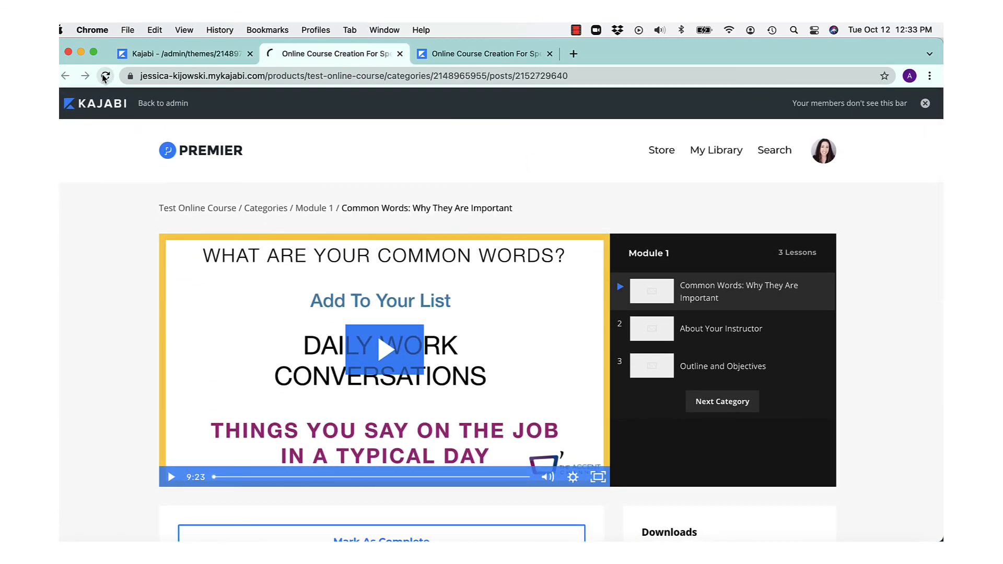
pyautogui.scroll(-6, 133, 341)
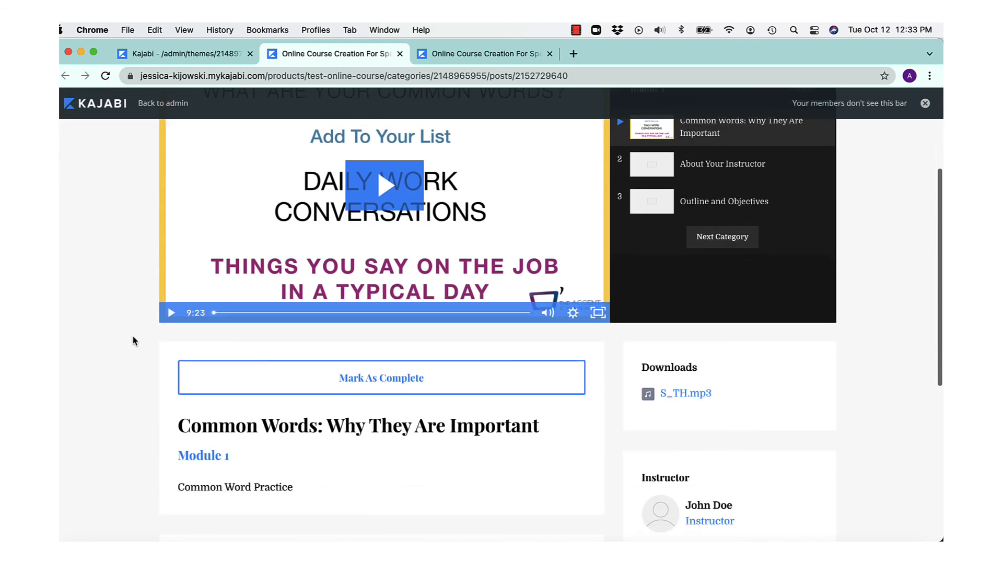
pyautogui.scroll(-2, 134, 338)
pyautogui.scroll(8, 139, 405)
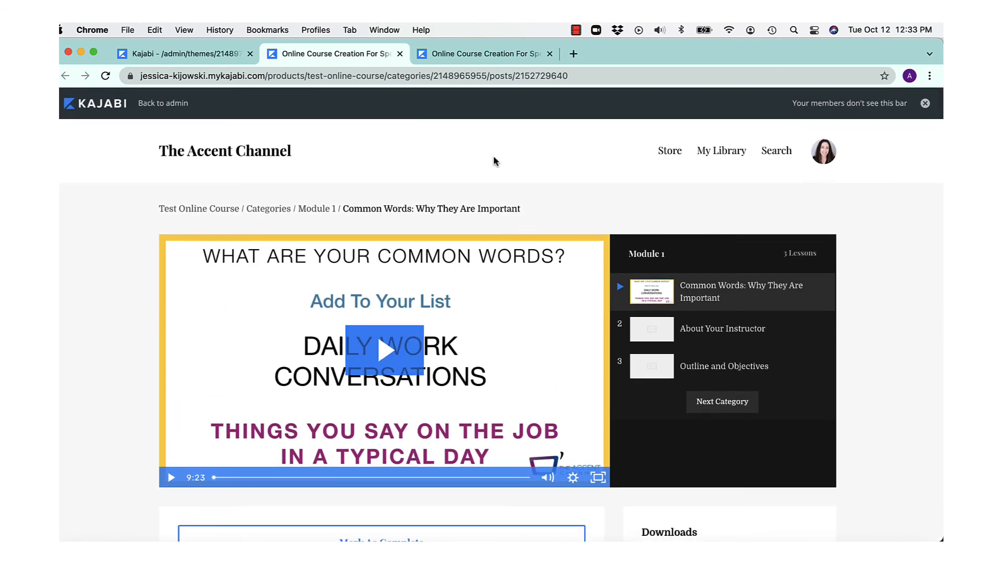
pyautogui.scroll(-2, 499, 221)
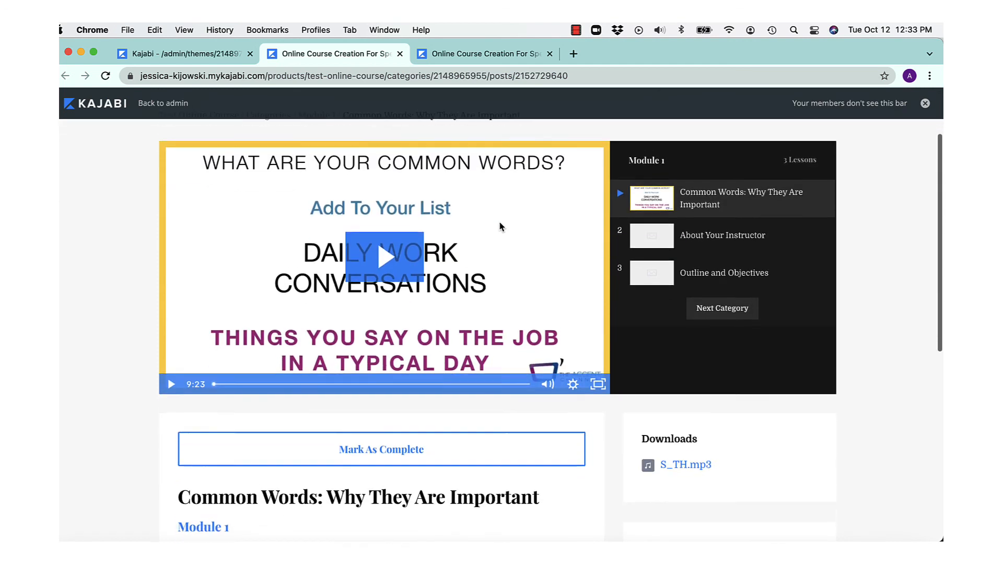